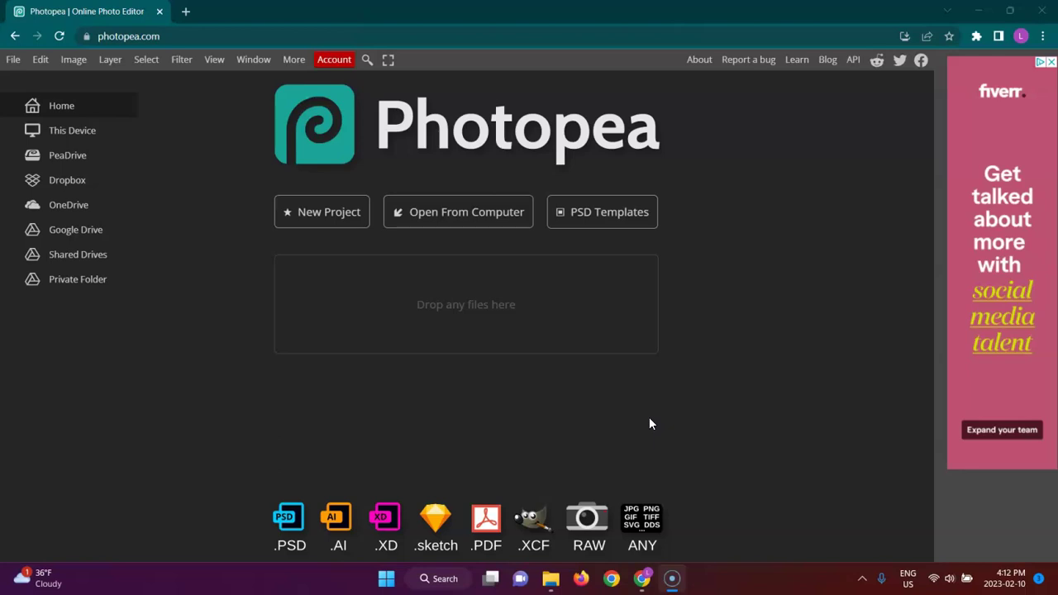
- Select the browser's web address, then return focus to the page
{"action": "left_click", "coordinate": [193, 35]}
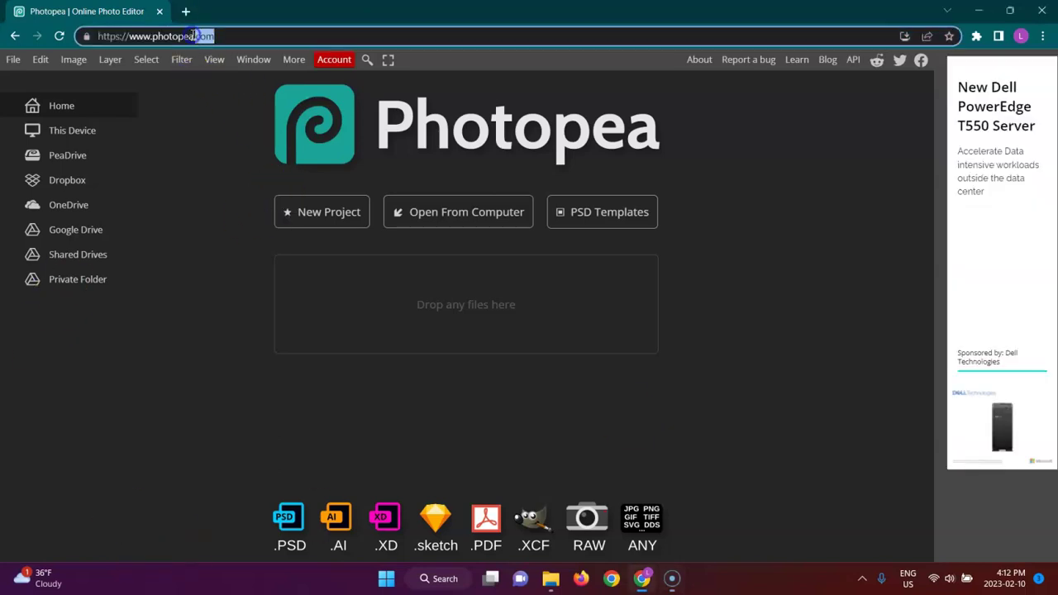
{"action": "left_click", "coordinate": [218, 35]}
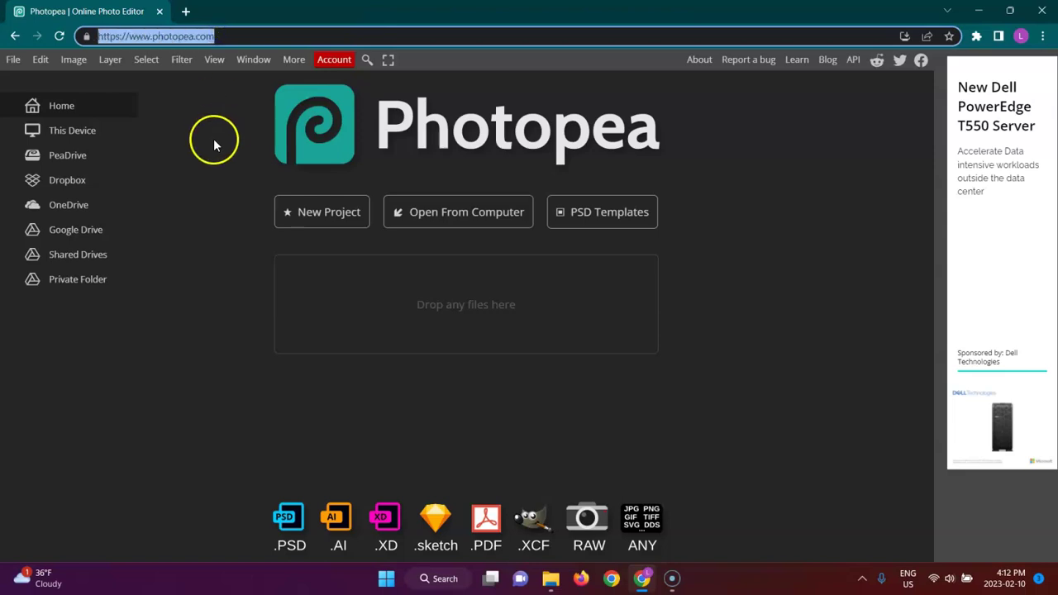
{"action": "left_click", "coordinate": [209, 159]}
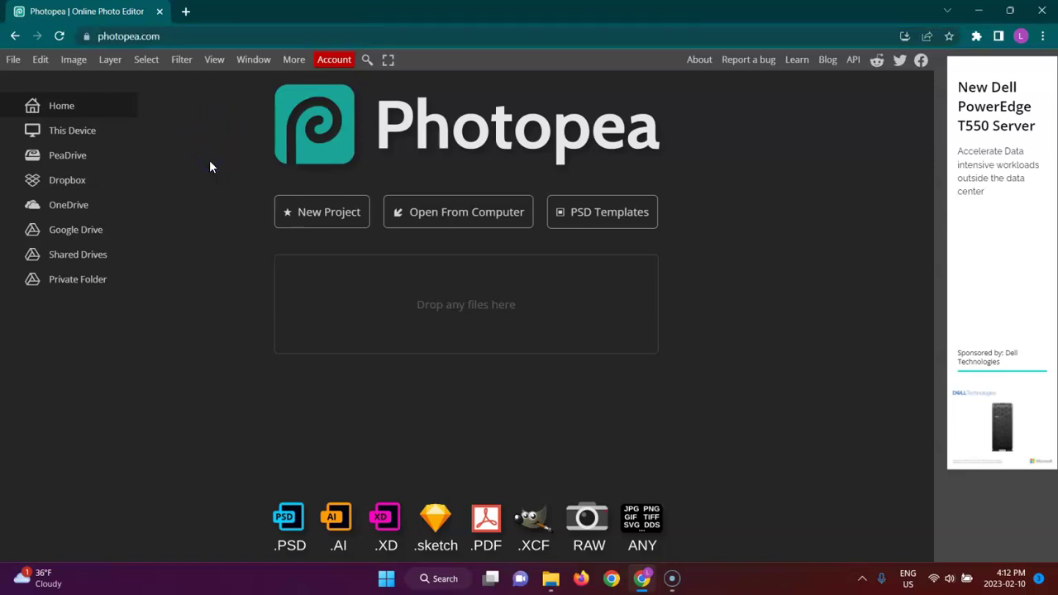
- Preview Floral 12 in Photos from File Explorer, then close it and return to Photopea
{"action": "mouse_move", "coordinate": [554, 576]}
{"action": "key", "text": "alt+Tab"}
{"action": "key", "text": "alt+Tab"}
{"action": "left_click", "coordinate": [578, 244]}
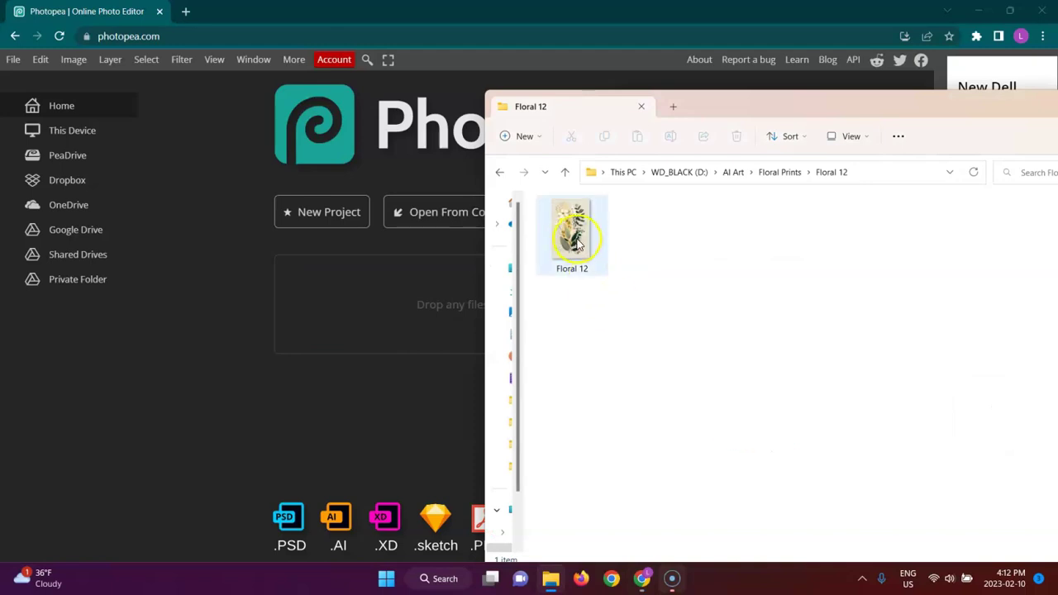
{"action": "double_click", "coordinate": [578, 244]}
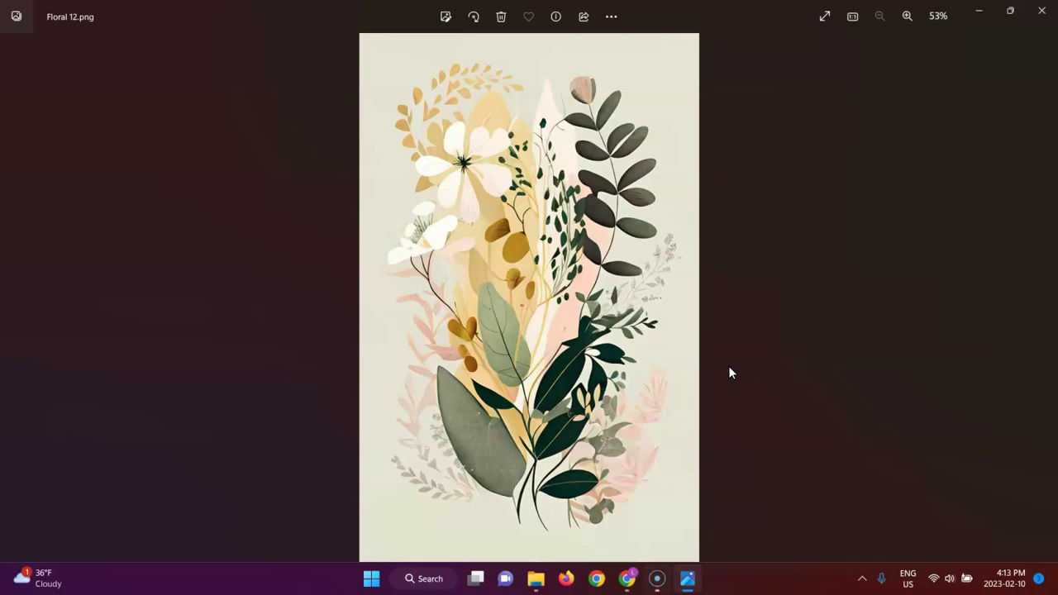
{"action": "left_click", "coordinate": [1041, 11]}
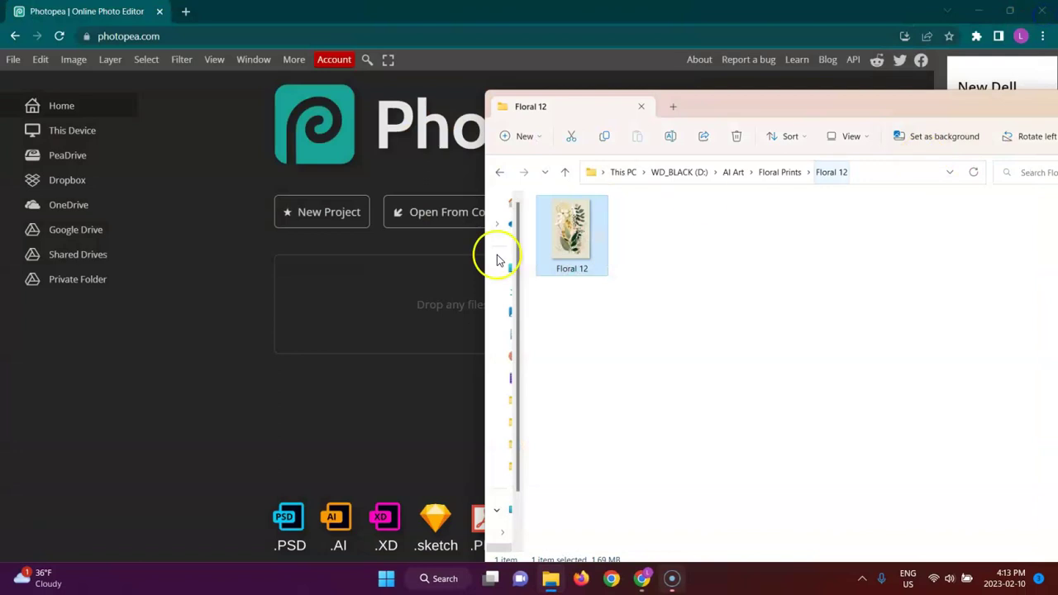
{"action": "left_click", "coordinate": [206, 325]}
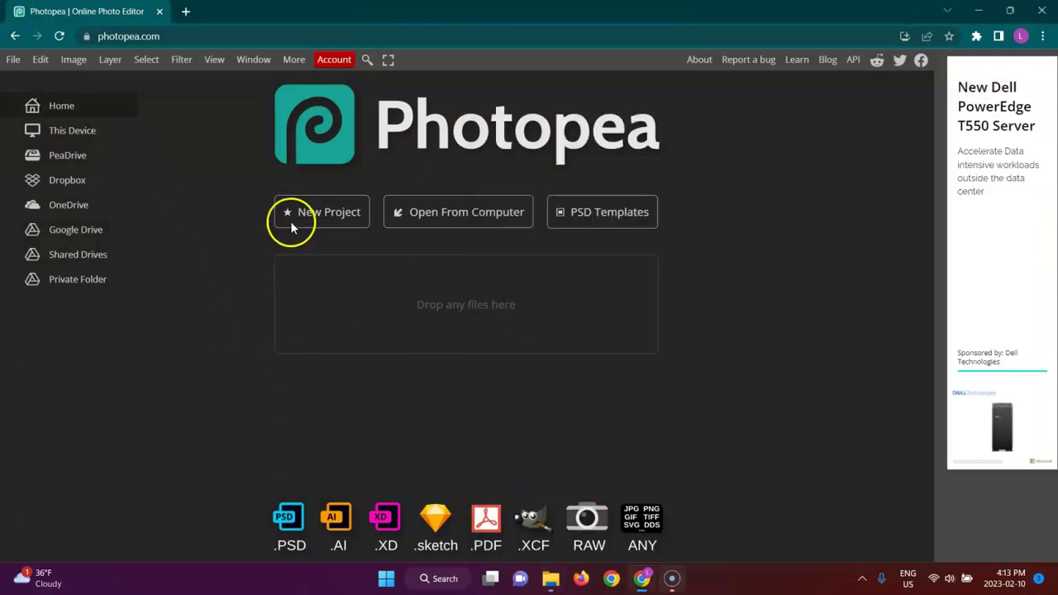
- Create a blank project named Floral 12 at 20 × 30 inches, 300 DPI
{"action": "left_click", "coordinate": [347, 214]}
{"action": "left_click", "coordinate": [153, 123]}
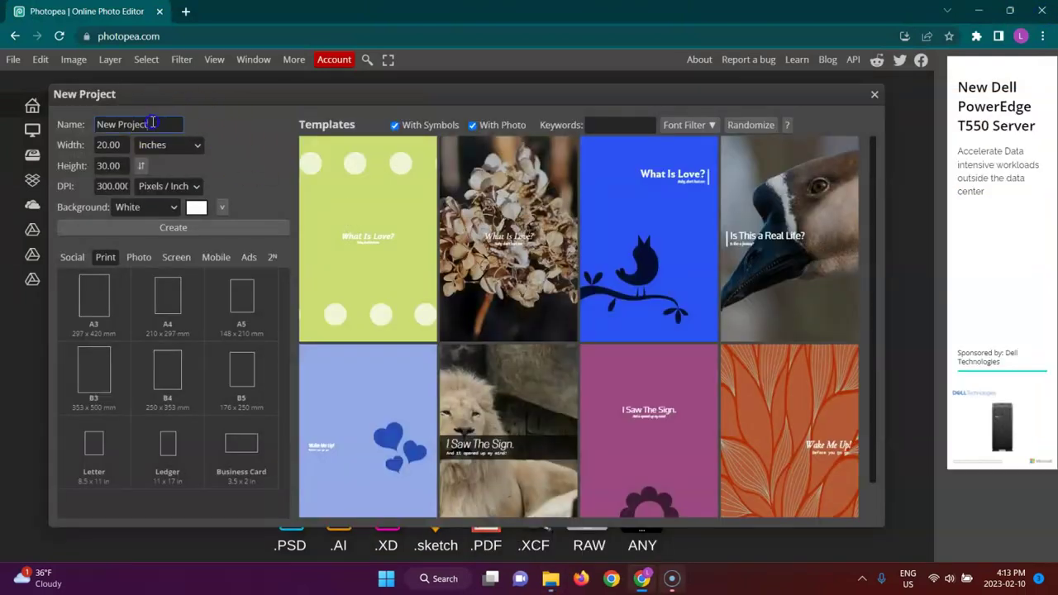
{"action": "key", "text": "ctrl+a"}
{"action": "type", "text": "Fl"}
{"action": "left_click", "coordinate": [127, 144]}
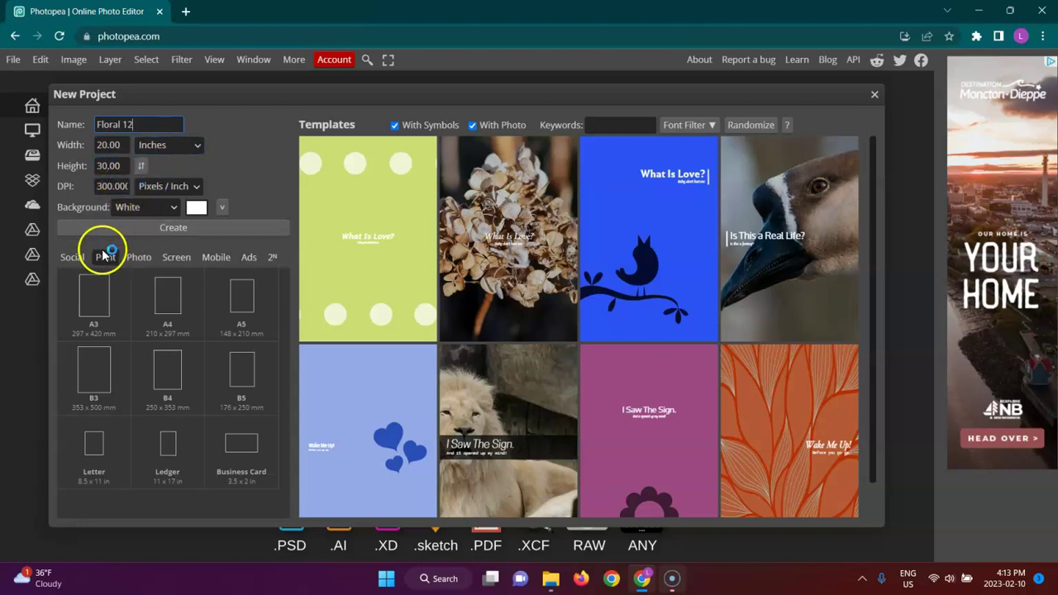
{"action": "left_click", "coordinate": [155, 236]}
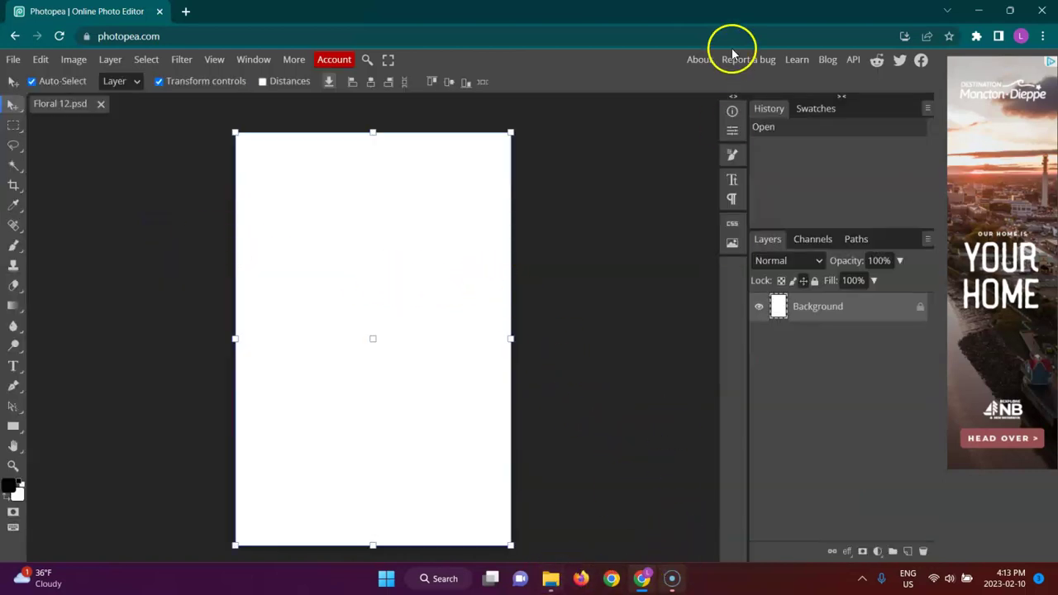
- Drag the Floral 12 file from File Explorer onto the blank canvas
{"action": "left_click_drag", "start_coordinate": [755, 19], "coordinate": [506, 105]}
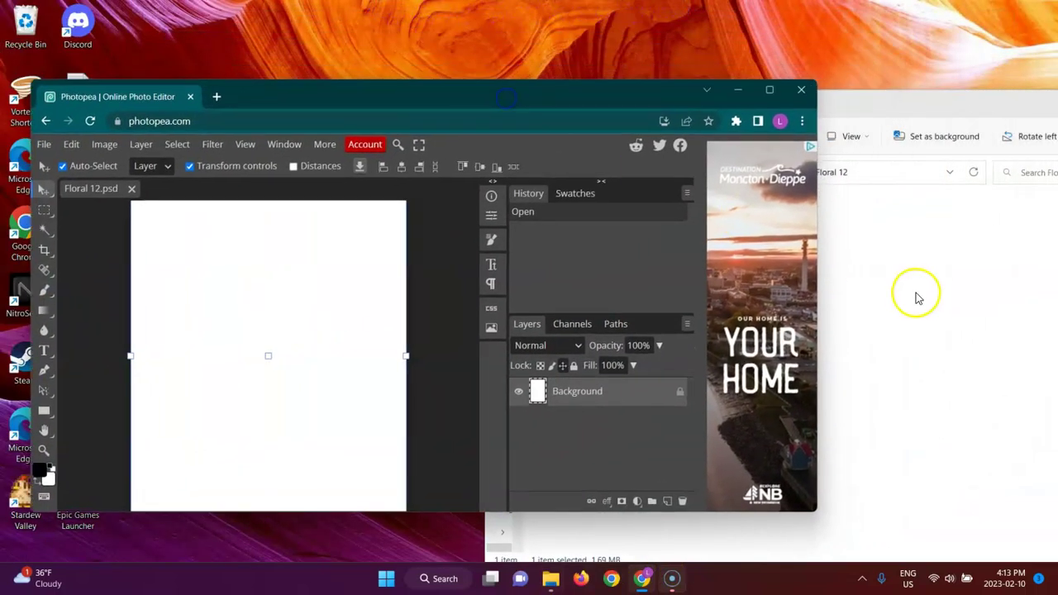
{"action": "left_click", "coordinate": [917, 293]}
{"action": "left_click_drag", "start_coordinate": [609, 252], "coordinate": [272, 347]}
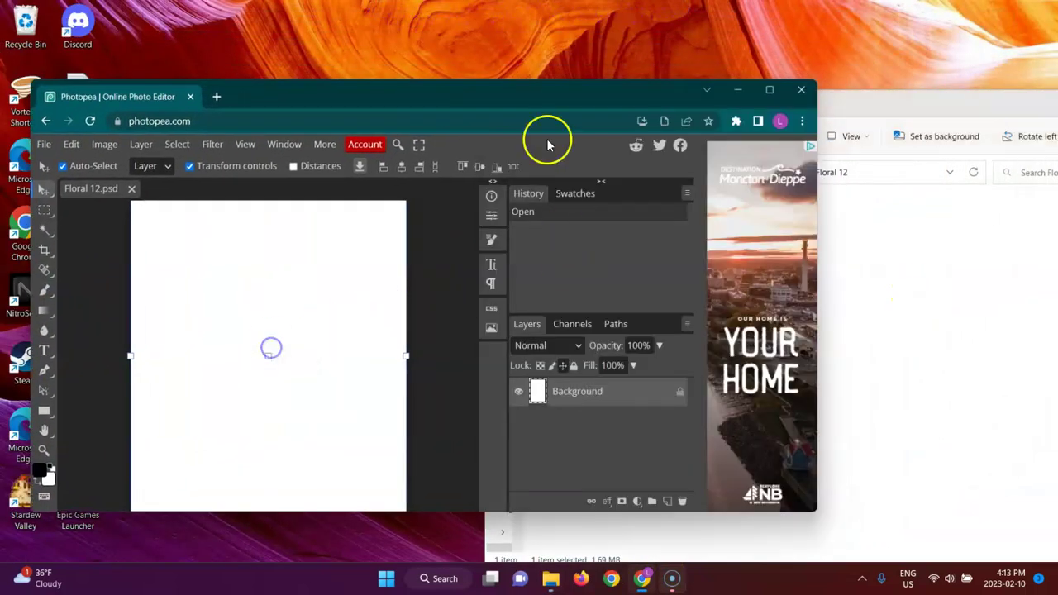
{"action": "left_click", "coordinate": [769, 89]}
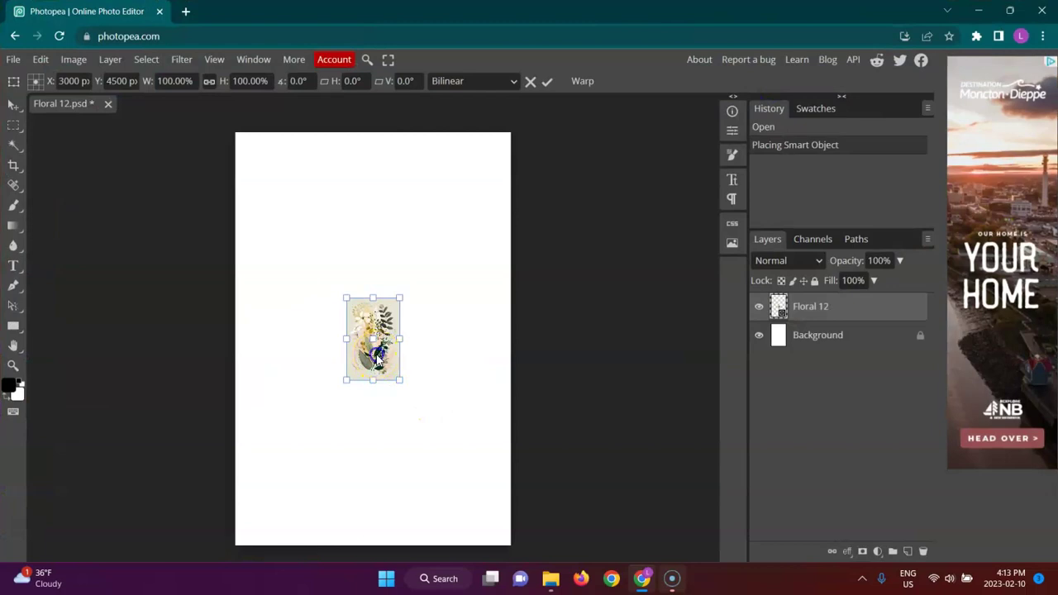
- Scale the placed Floral 12 layer to cover the whole canvas and commit it
{"action": "left_click_drag", "start_coordinate": [376, 359], "coordinate": [500, 481]}
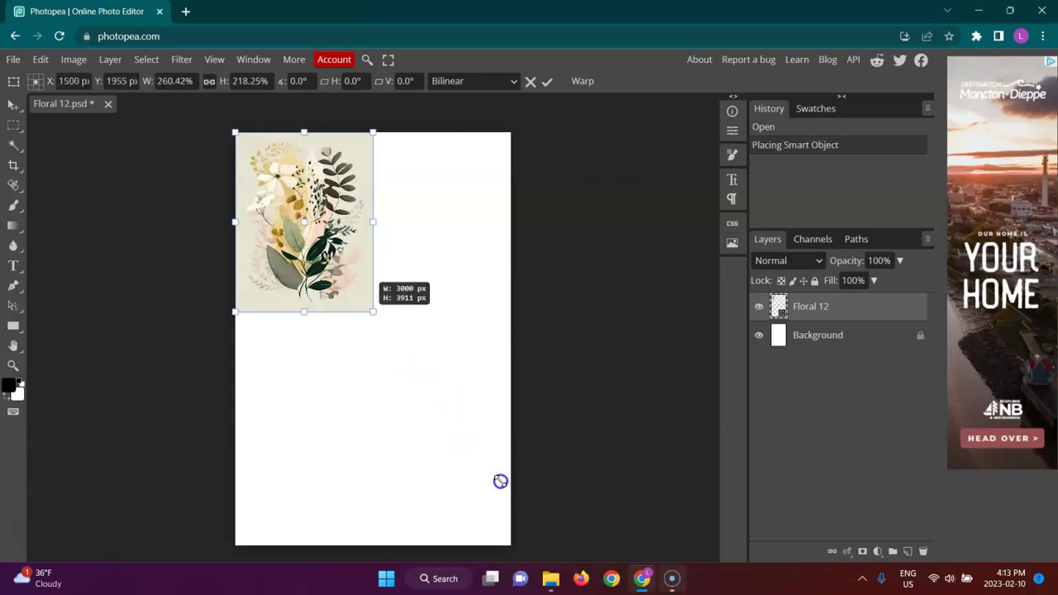
{"action": "left_click_drag", "start_coordinate": [515, 516], "coordinate": [511, 547]}
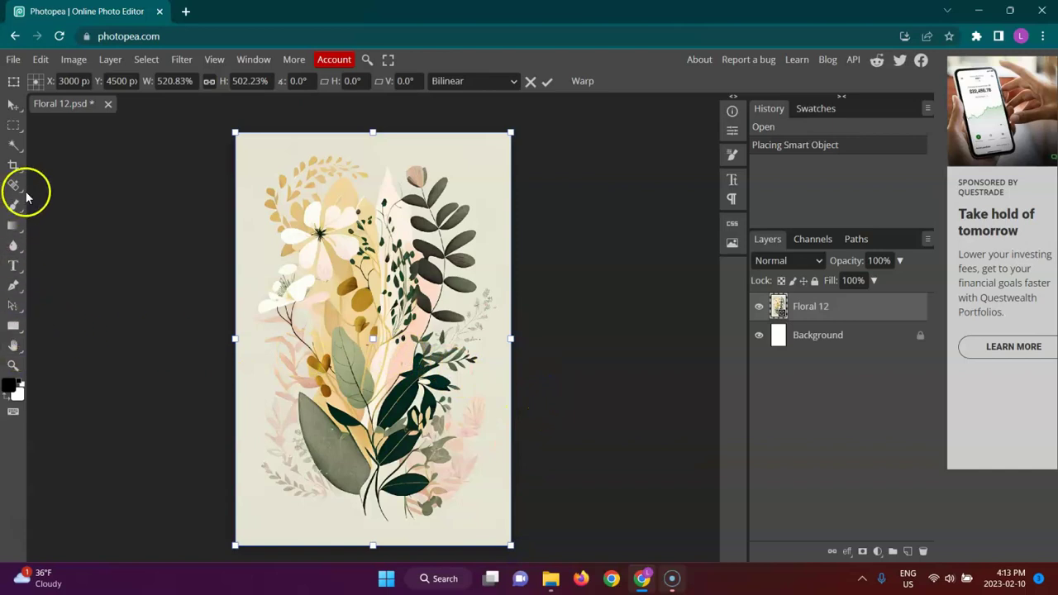
{"action": "left_click_drag", "start_coordinate": [223, 336], "coordinate": [223, 330]}
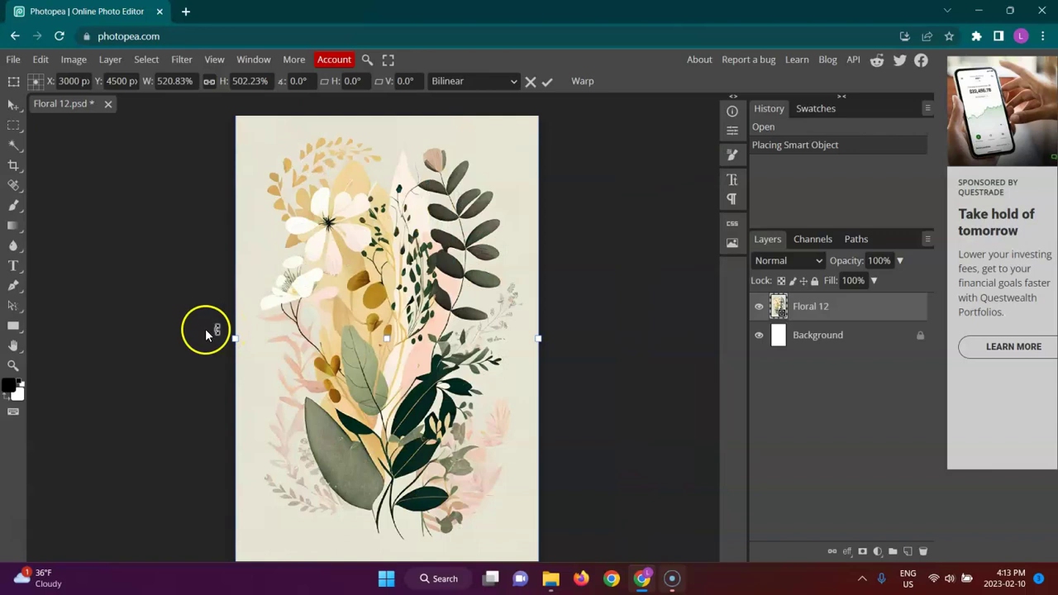
{"action": "left_click", "coordinate": [14, 112]}
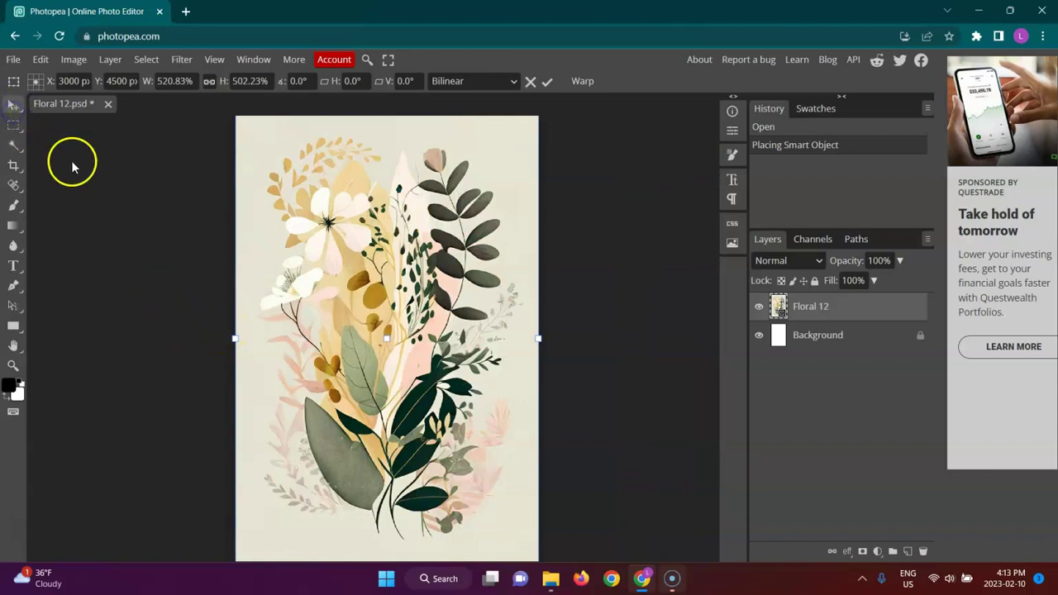
{"action": "left_click", "coordinate": [135, 273]}
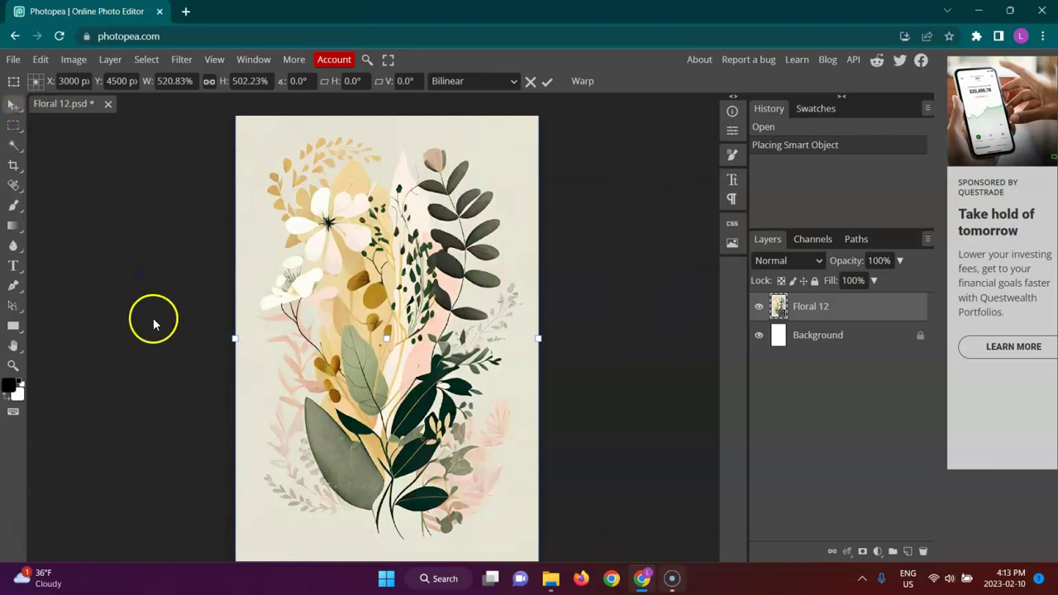
{"action": "left_click_drag", "start_coordinate": [153, 323], "coordinate": [595, 339]}
- Set Image Size to width 3.00 and height 4 inches with proportions unlinked, then zoom in
{"action": "left_click", "coordinate": [74, 60]}
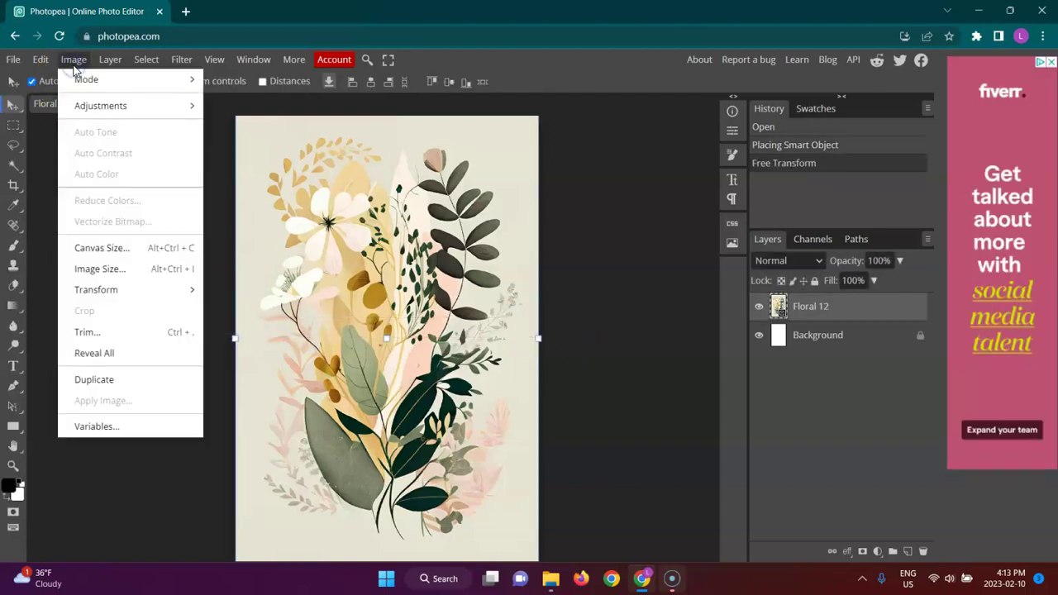
{"action": "left_click", "coordinate": [107, 271]}
{"action": "left_click", "coordinate": [170, 209]}
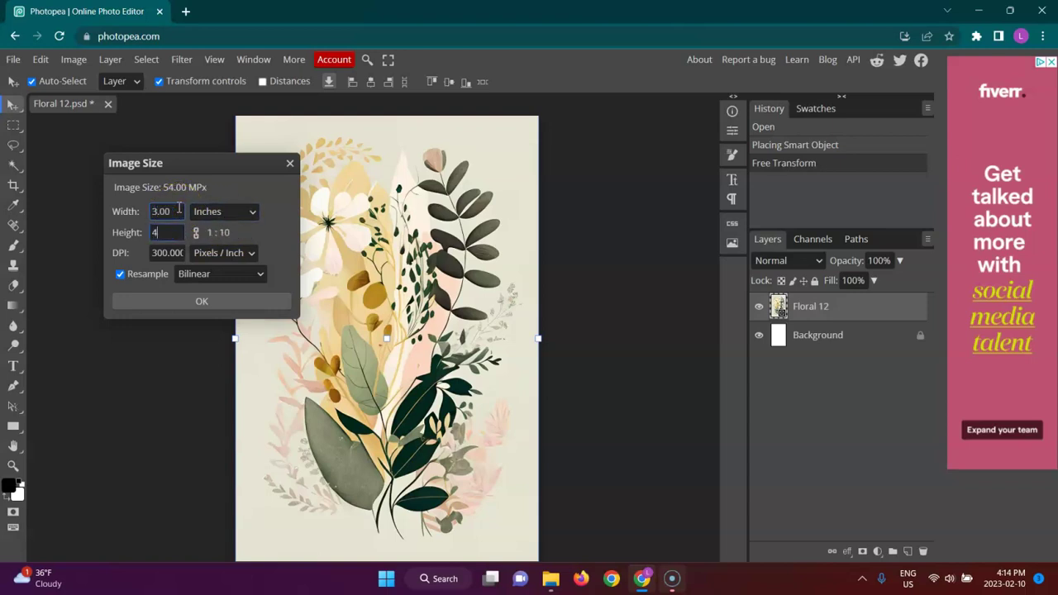
{"action": "left_click", "coordinate": [256, 237]}
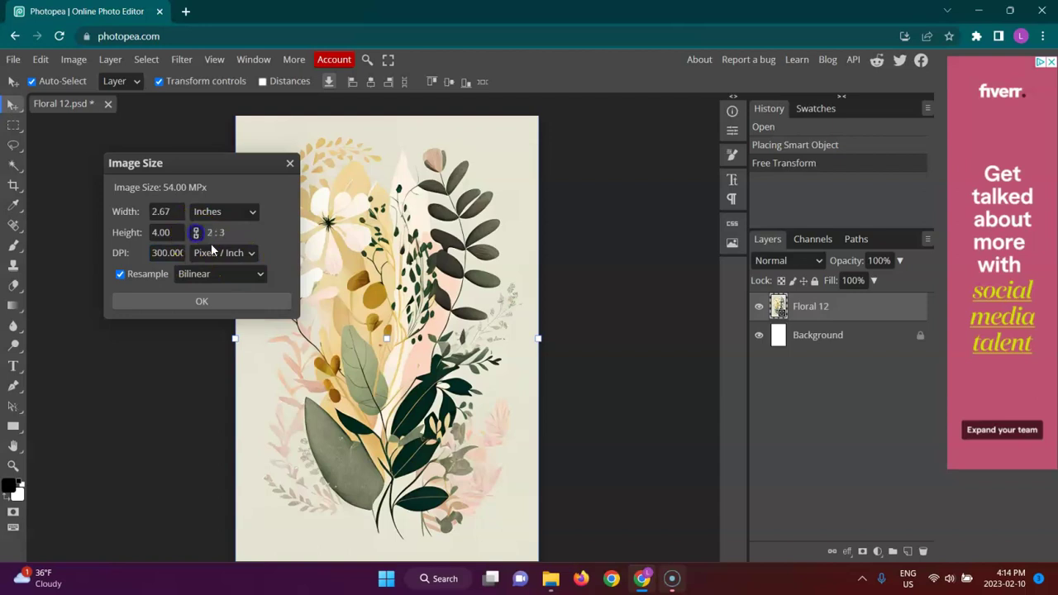
{"action": "double_click", "coordinate": [165, 212]}
{"action": "left_click", "coordinate": [196, 233]}
{"action": "left_click_drag", "start_coordinate": [143, 212], "coordinate": [170, 212]}
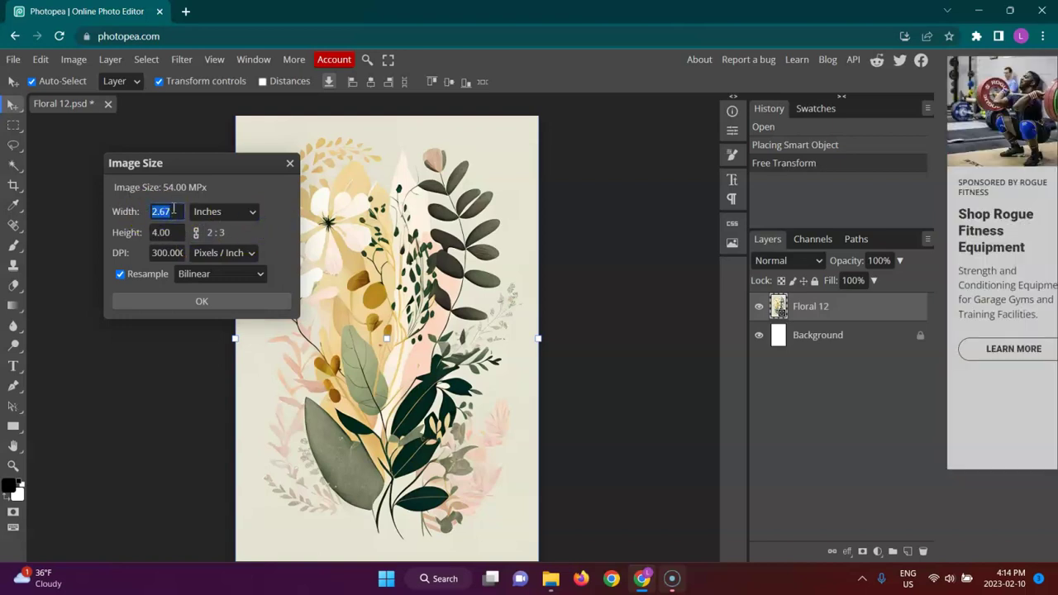
{"action": "type", "text": "3.00"}
{"action": "key", "text": "Tab"}
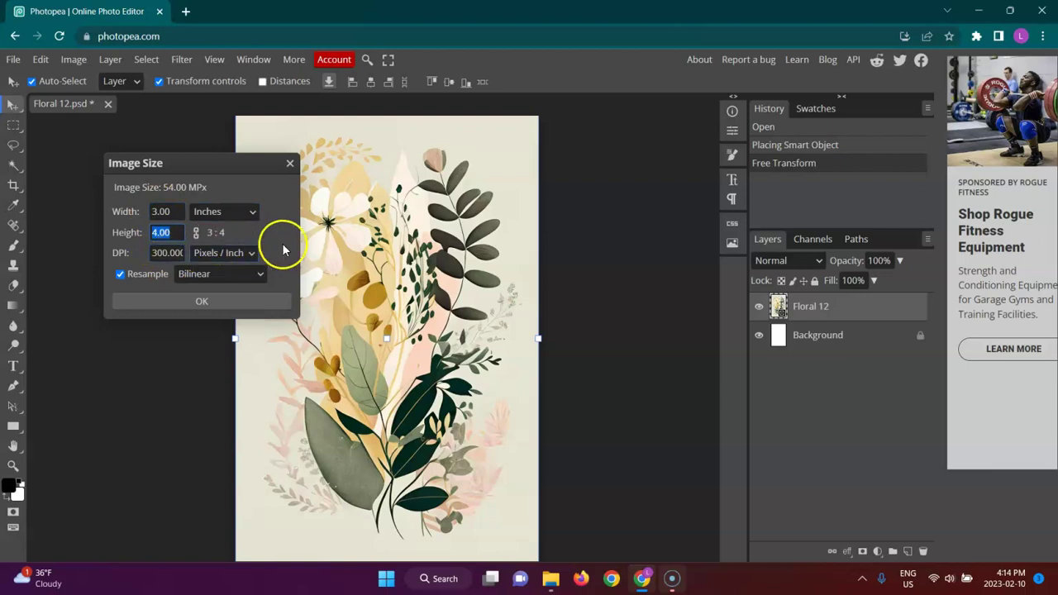
{"action": "left_click", "coordinate": [229, 305]}
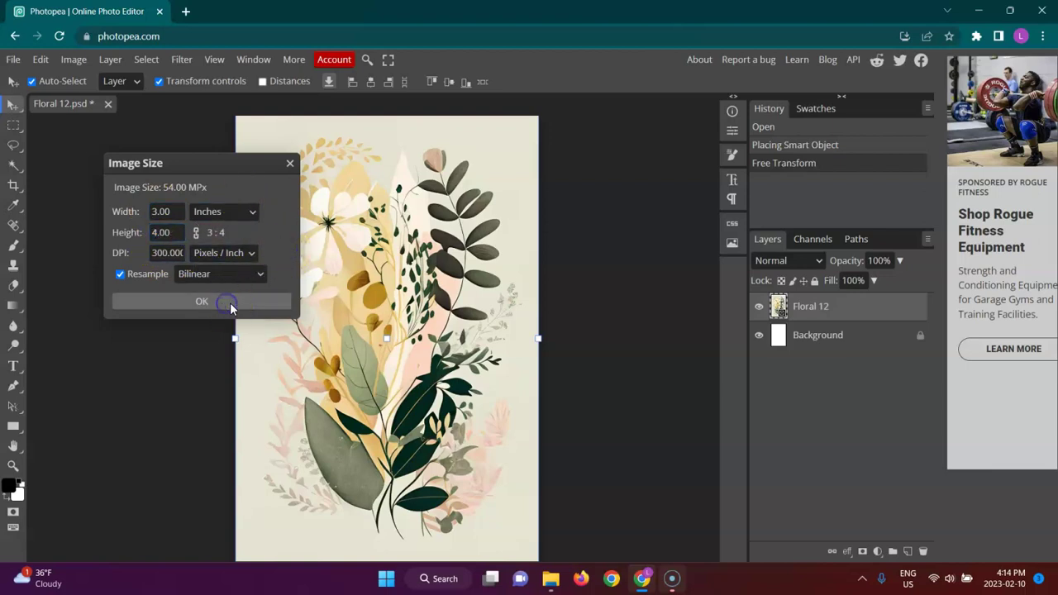
{"action": "left_click", "coordinate": [356, 316]}
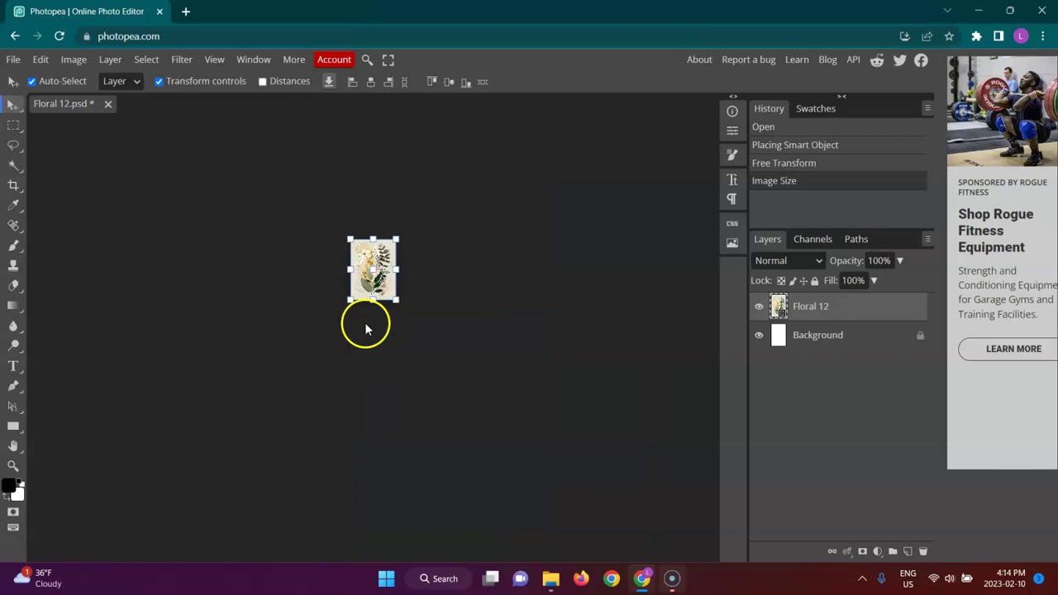
{"action": "scroll", "coordinate": [339, 282], "scroll_direction": "up", "scroll_amount": 4}
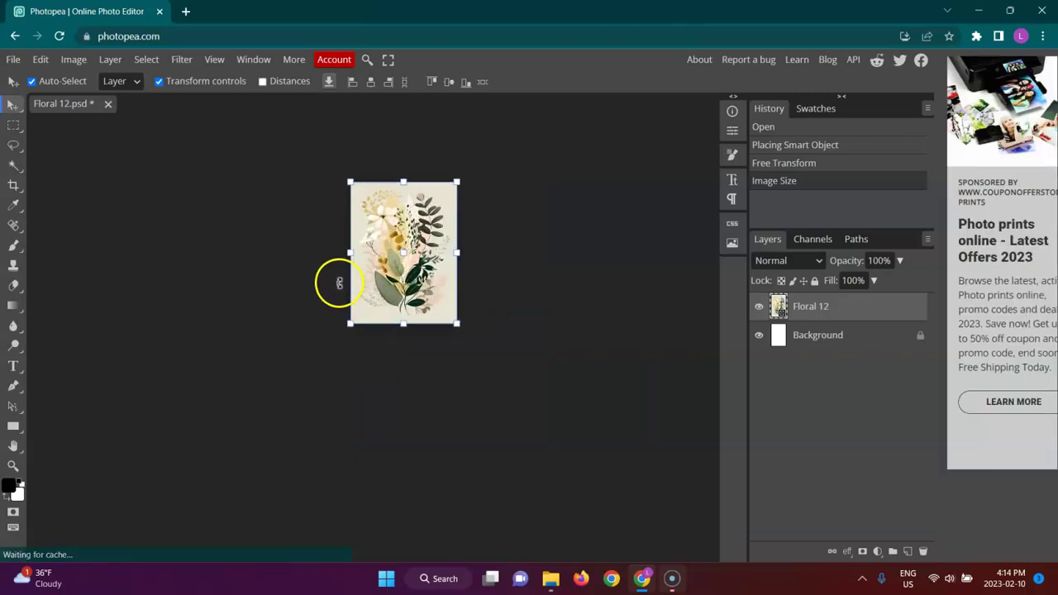
{"action": "scroll", "coordinate": [339, 282], "scroll_direction": "up", "scroll_amount": 3}
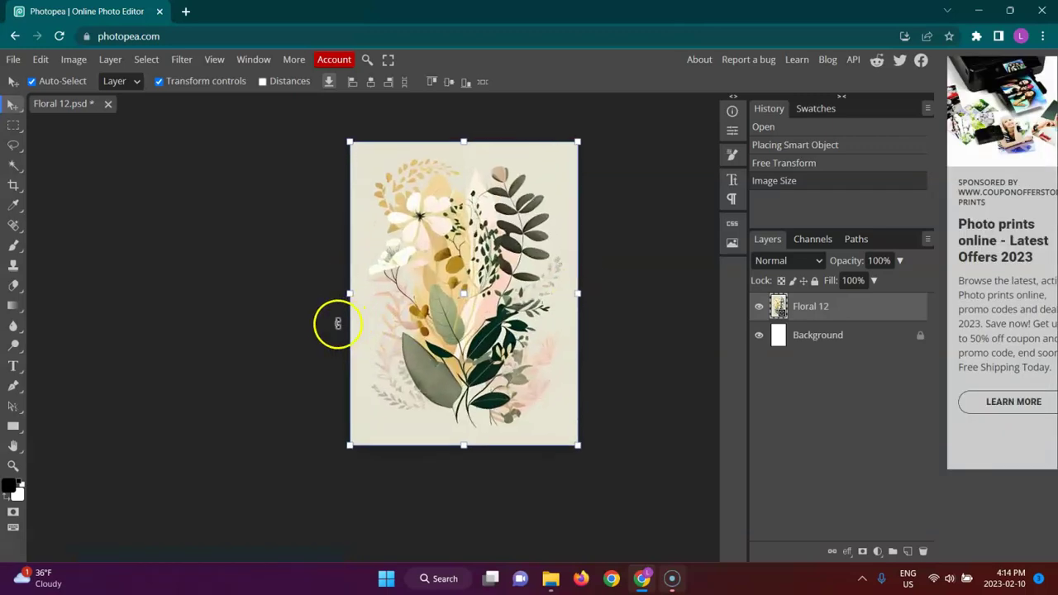
- Set the Crop tool to Fixed Ratio with W 3 and H 4
{"action": "left_click", "coordinate": [14, 185]}
{"action": "left_click", "coordinate": [280, 83]}
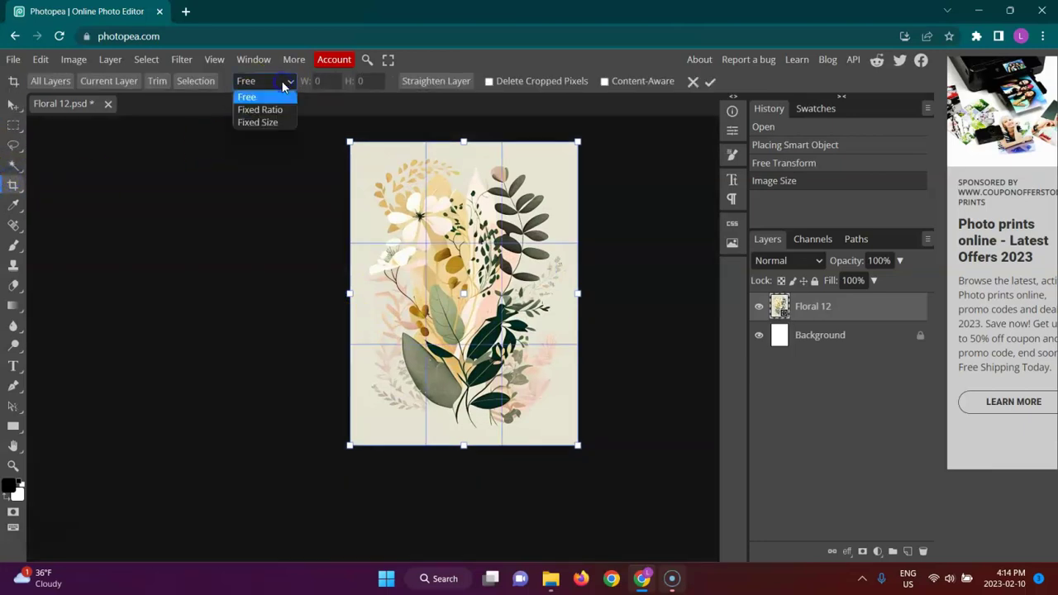
{"action": "left_click", "coordinate": [271, 108]}
{"action": "left_click", "coordinate": [330, 79]}
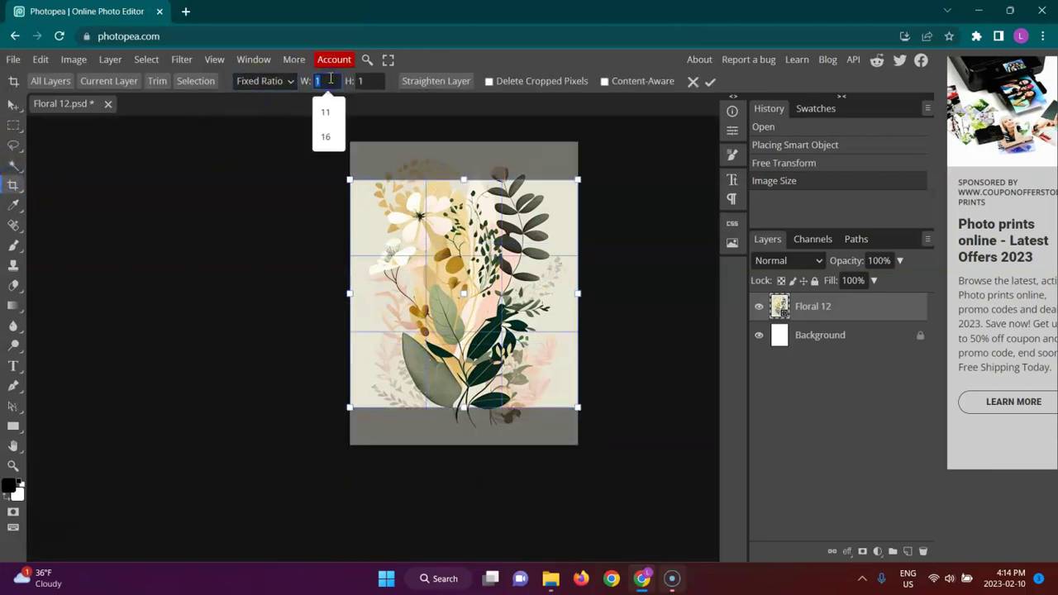
{"action": "type", "text": "3"}
{"action": "key", "text": "Tab"}
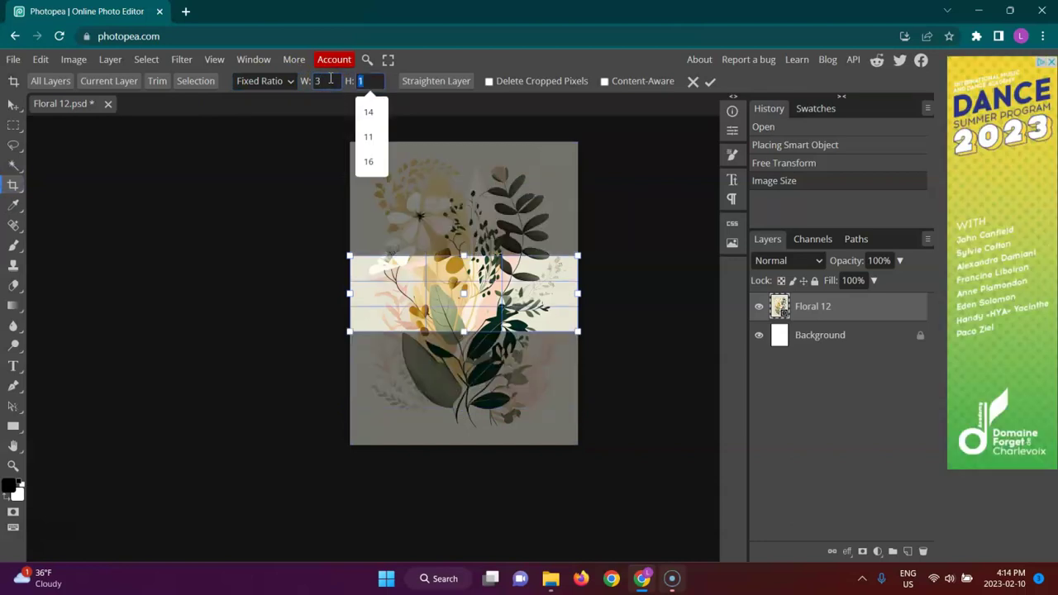
{"action": "type", "text": "4"}
{"action": "key", "text": "Tab"}
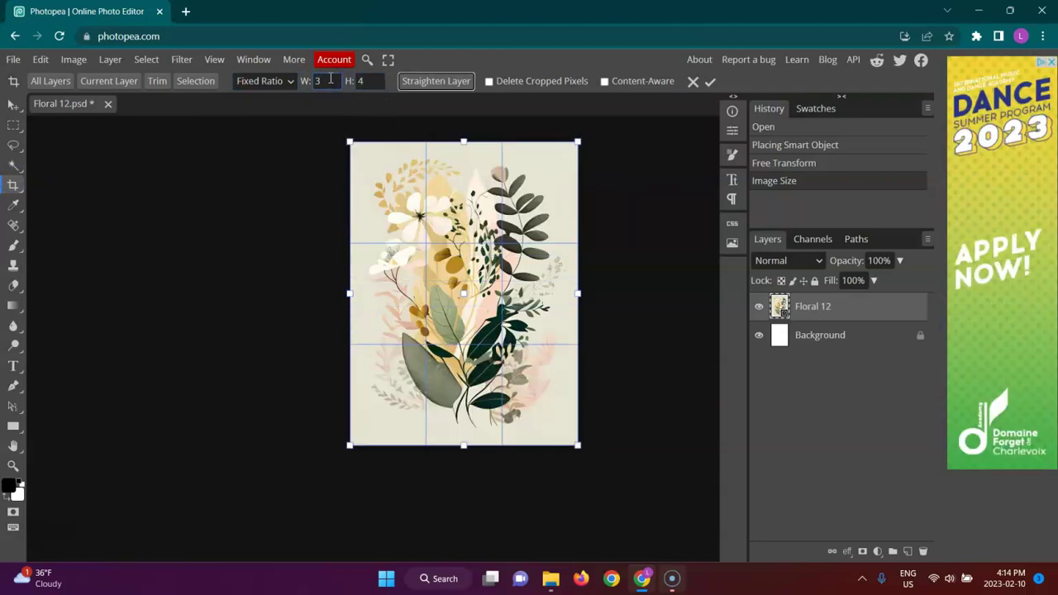
- Export as JPG and append ' - 3x4' to the Floral 12 file name
{"action": "left_click", "coordinate": [13, 60]}
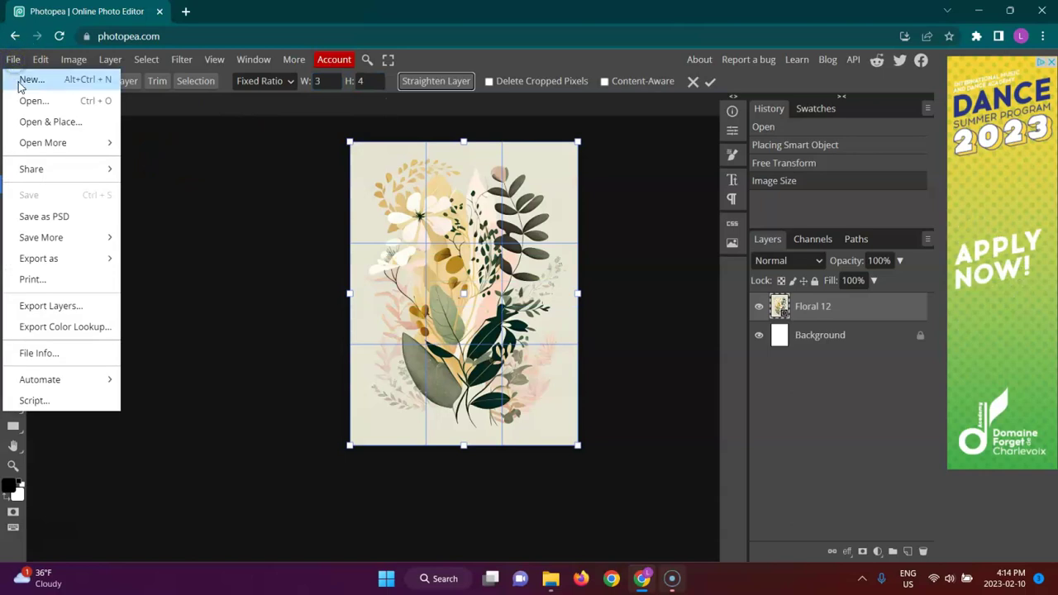
{"action": "mouse_move", "coordinate": [66, 259]}
{"action": "left_click", "coordinate": [140, 280]}
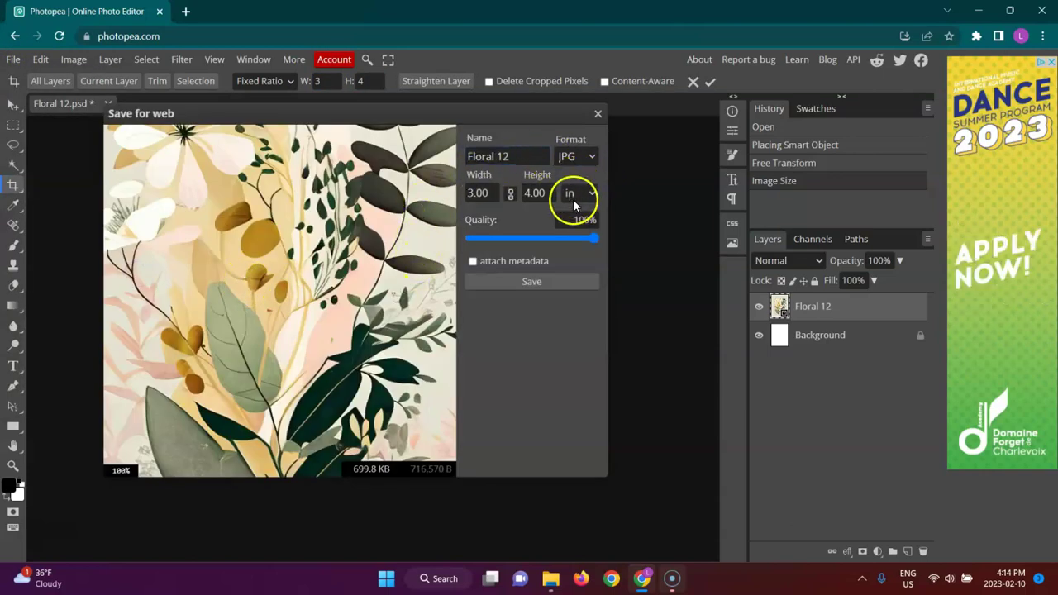
{"action": "left_click", "coordinate": [523, 154]}
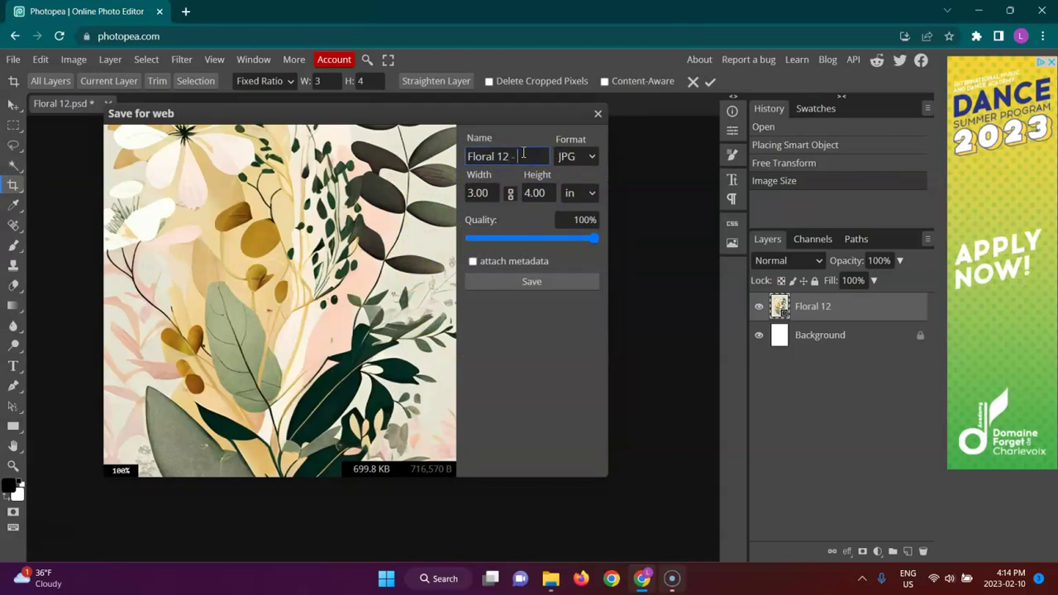
{"action": "type", "text": "- 3x4"}
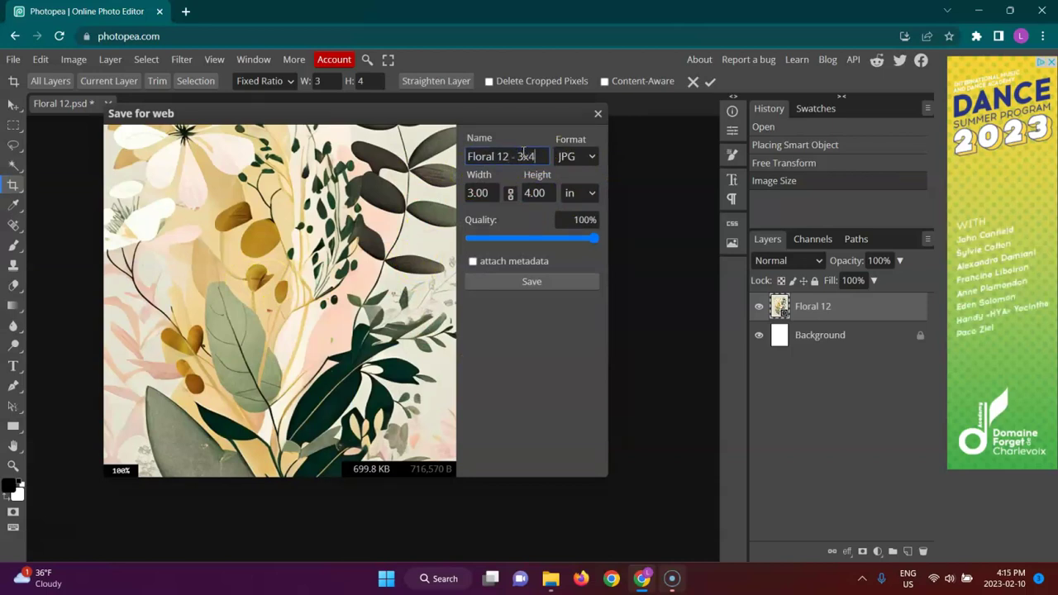
- Save the Floral 12 - 3x4 JPG
{"action": "left_click", "coordinate": [517, 281]}
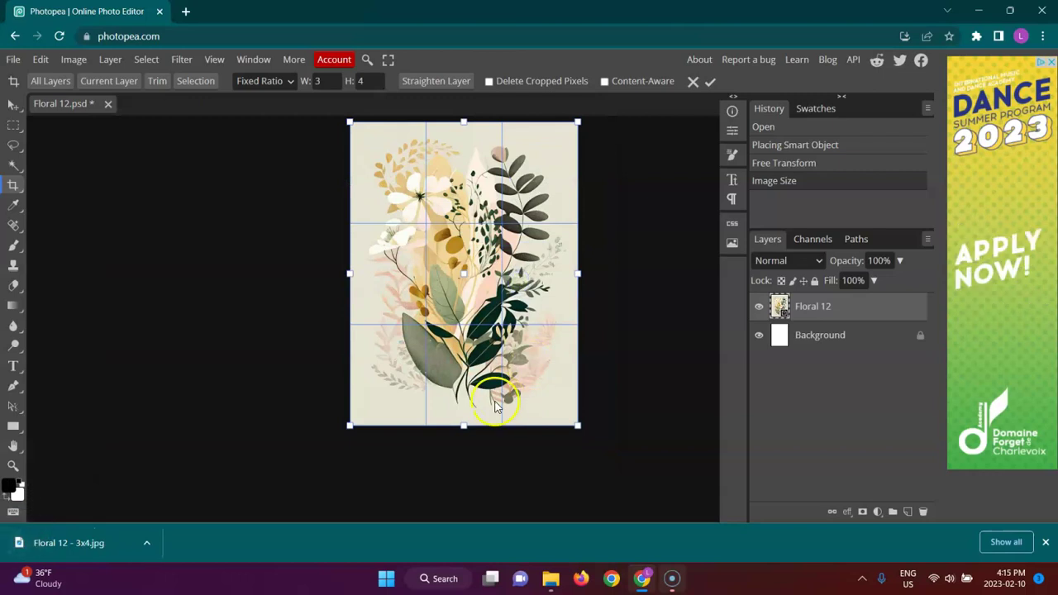
{"action": "left_click_drag", "start_coordinate": [607, 303], "coordinate": [631, 320]}
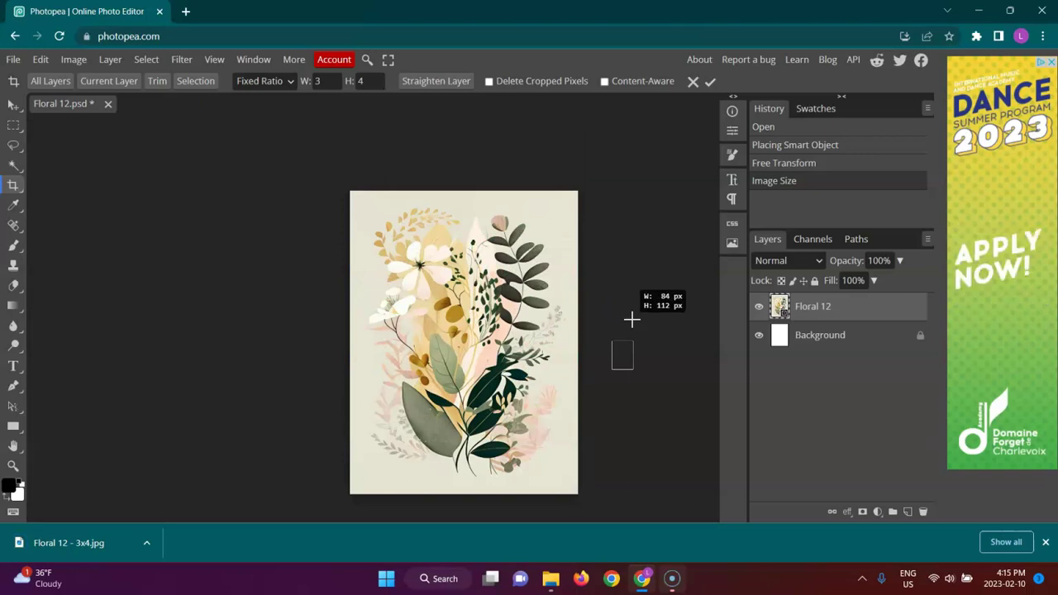
{"action": "left_click_drag", "start_coordinate": [631, 319], "coordinate": [631, 319]}
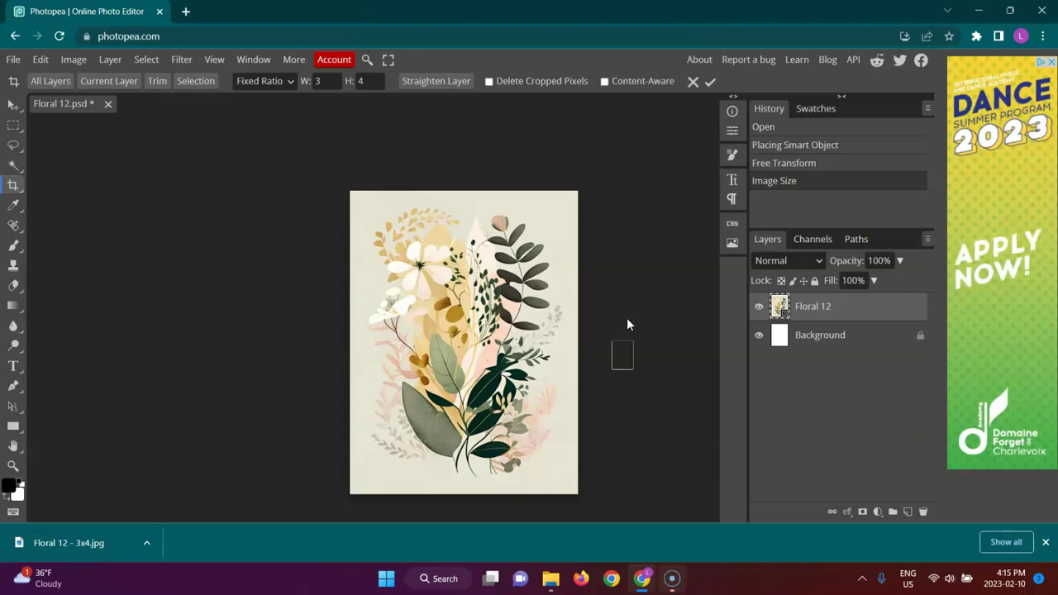
- Undo the 3 × 4 image resize and view the whole image with the Move tool
{"action": "key", "text": "ctrl+z"}
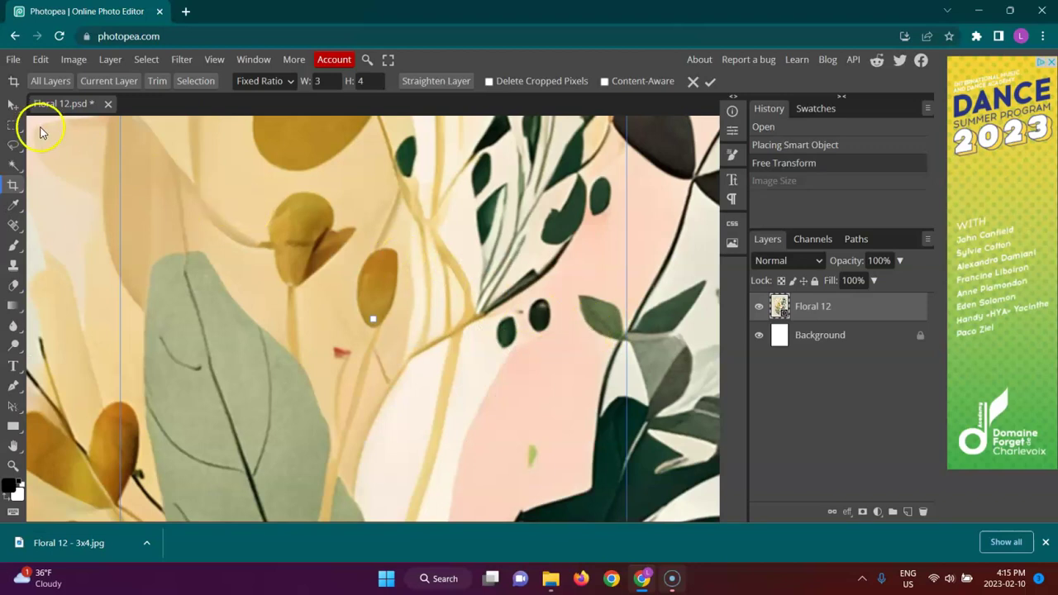
{"action": "left_click", "coordinate": [12, 106]}
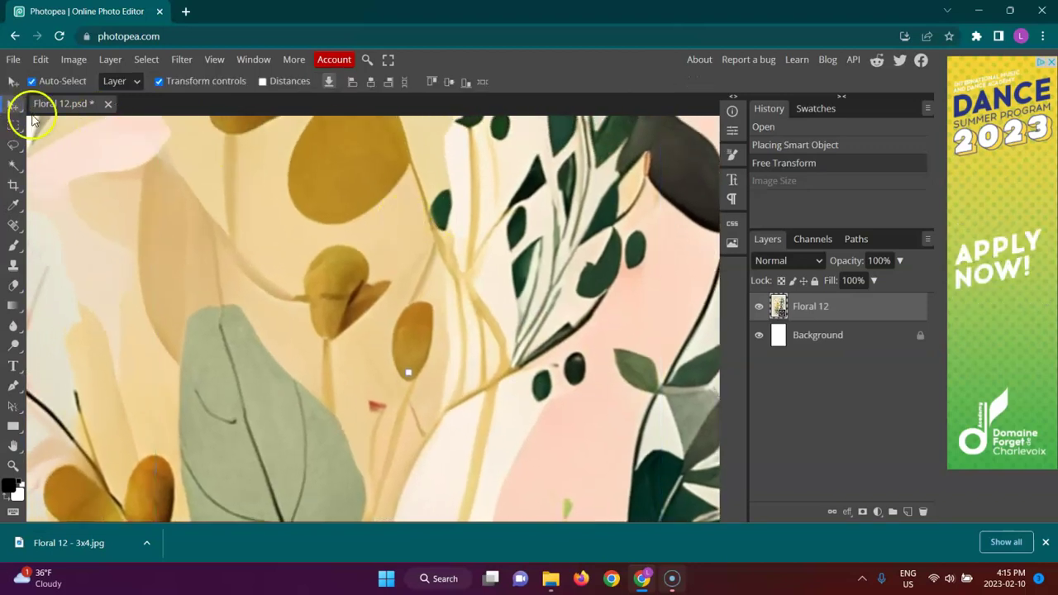
{"action": "scroll", "coordinate": [409, 264], "scroll_direction": "down", "scroll_amount": 8}
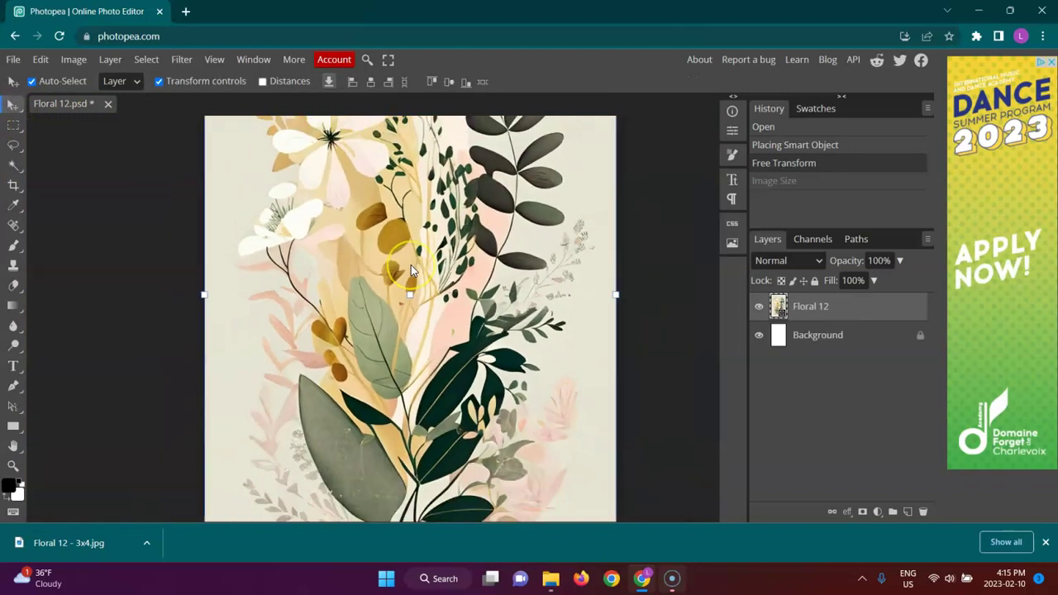
{"action": "left_click", "coordinate": [590, 262]}
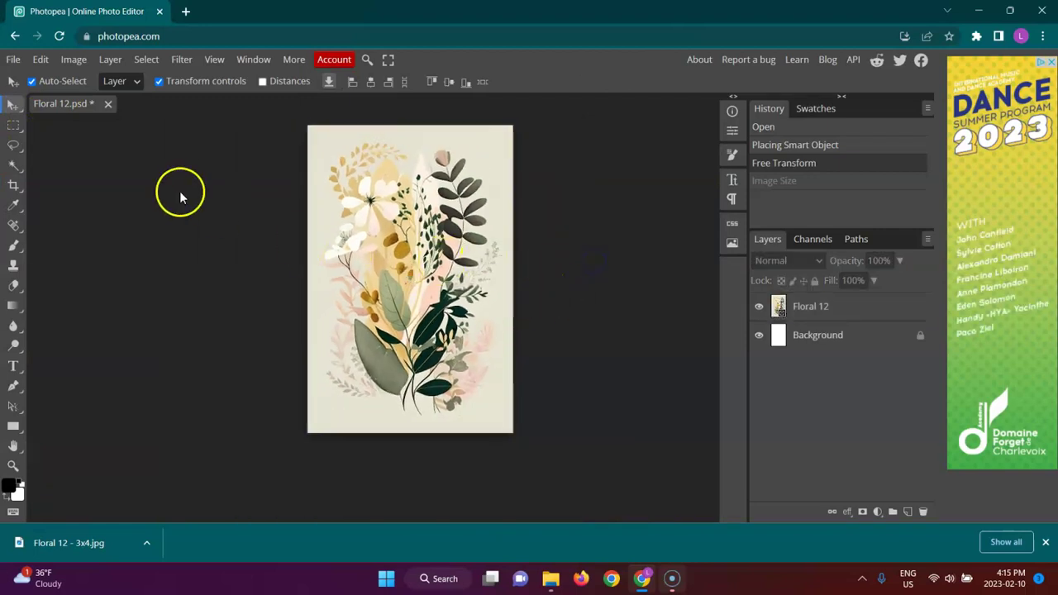
{"action": "left_click", "coordinate": [397, 244]}
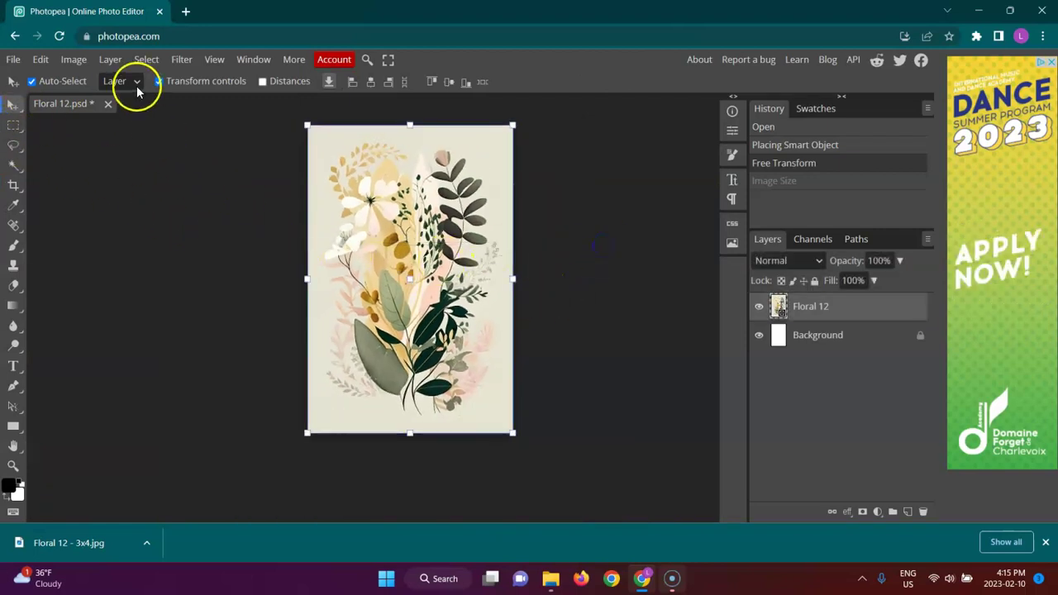
- Set Image Size to 4 × 5 inches at 300 DPI and fit it to the view
{"action": "left_click", "coordinate": [86, 63]}
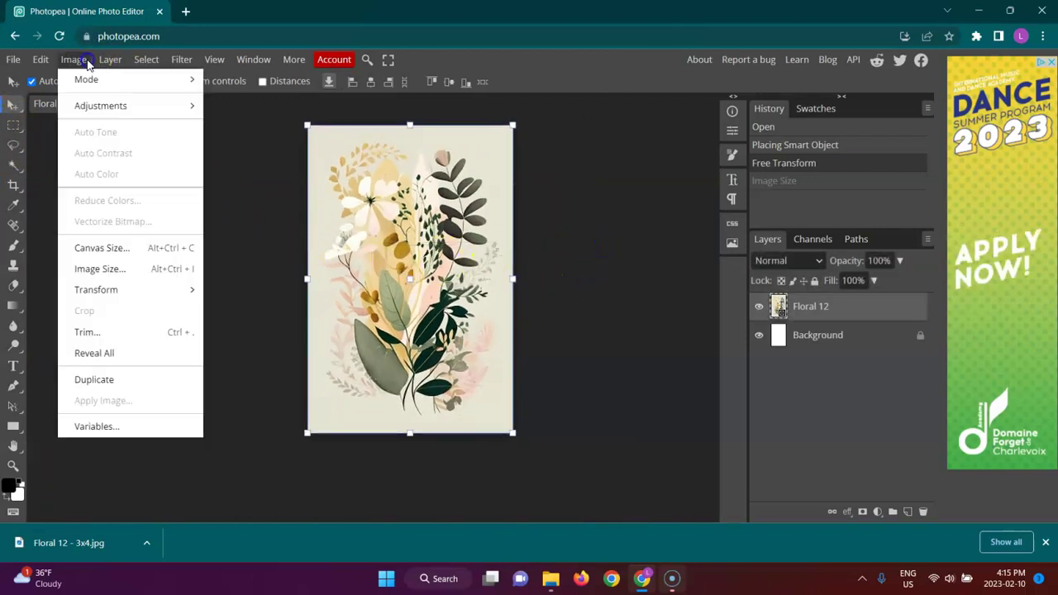
{"action": "left_click", "coordinate": [136, 269]}
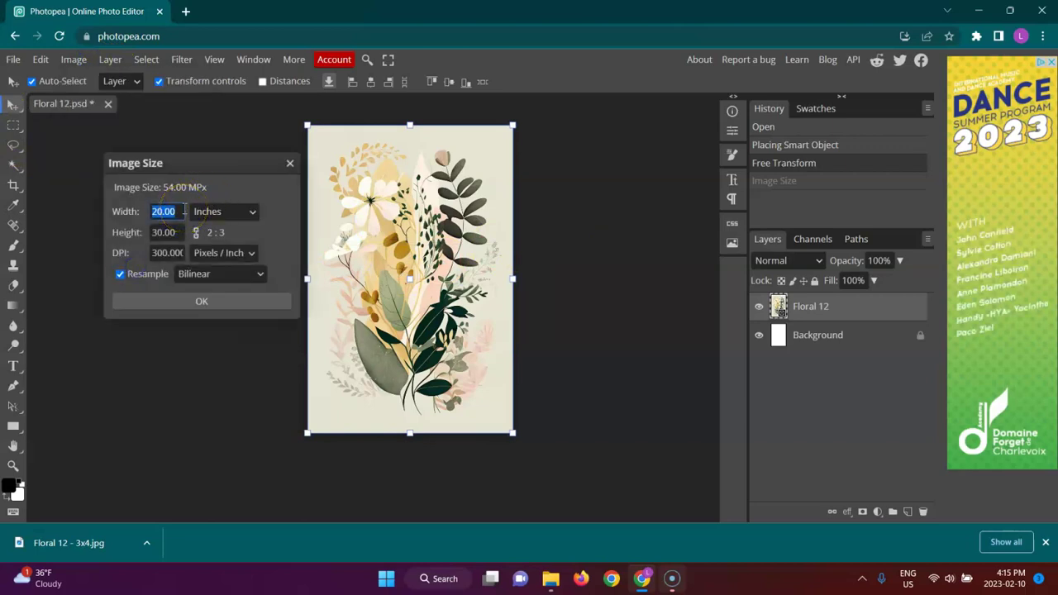
{"action": "type", "text": "5"}
{"action": "key", "text": "Tab"}
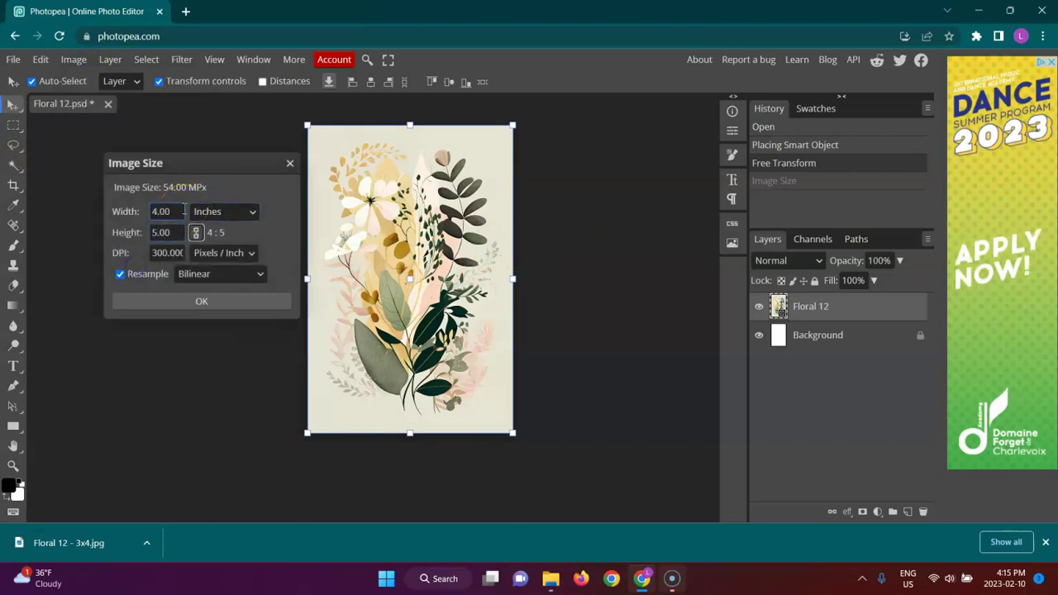
{"action": "left_click", "coordinate": [202, 302]}
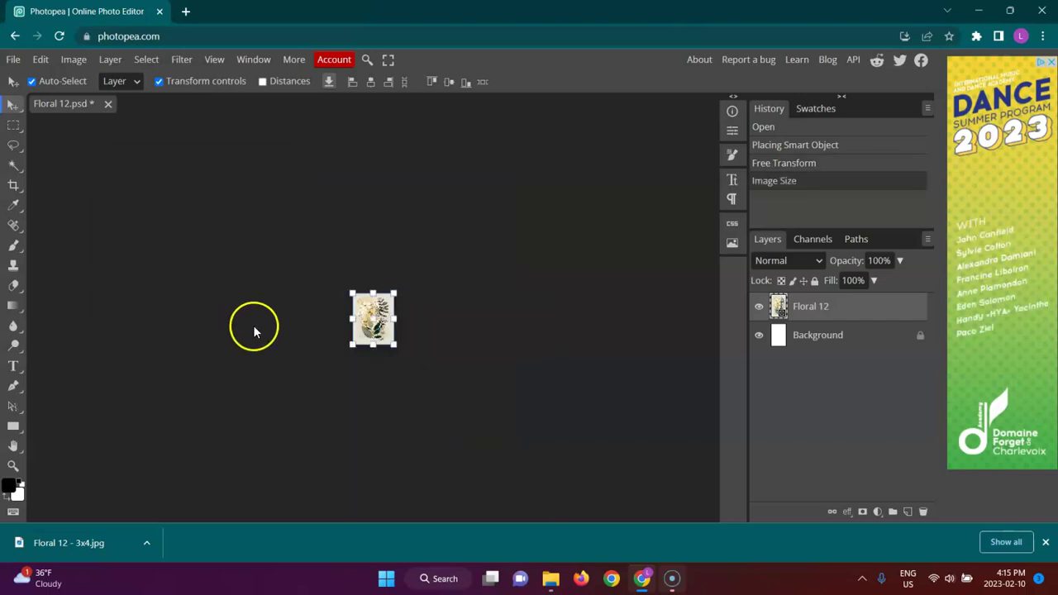
{"action": "key", "text": "ctrl+0"}
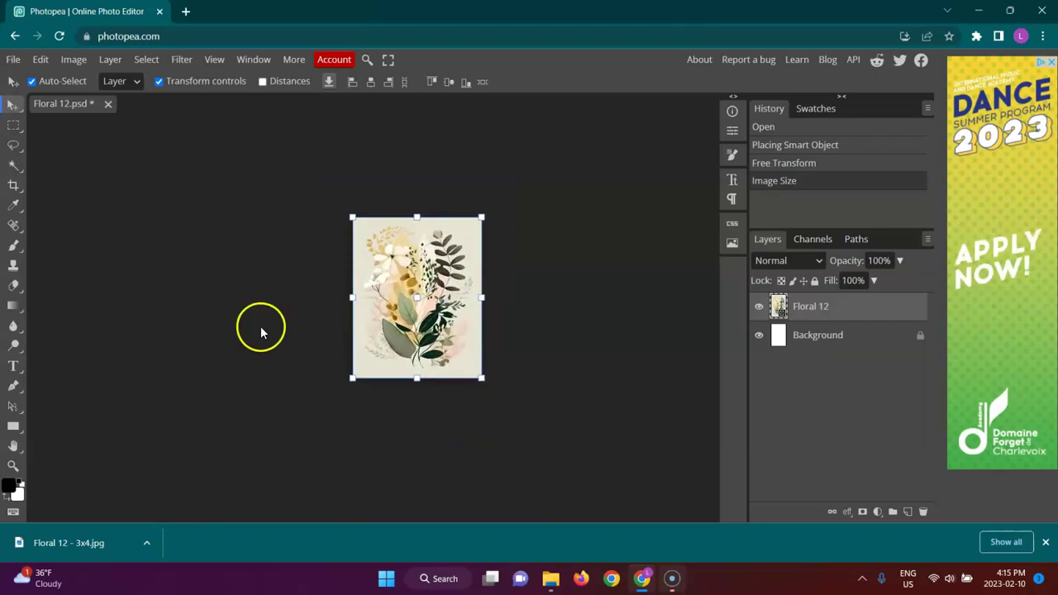
- Export the 4 × 5 print as a JPG renamed 'Floral 12 - 4x5' and save it
{"action": "left_click", "coordinate": [264, 324]}
{"action": "left_click", "coordinate": [13, 59]}
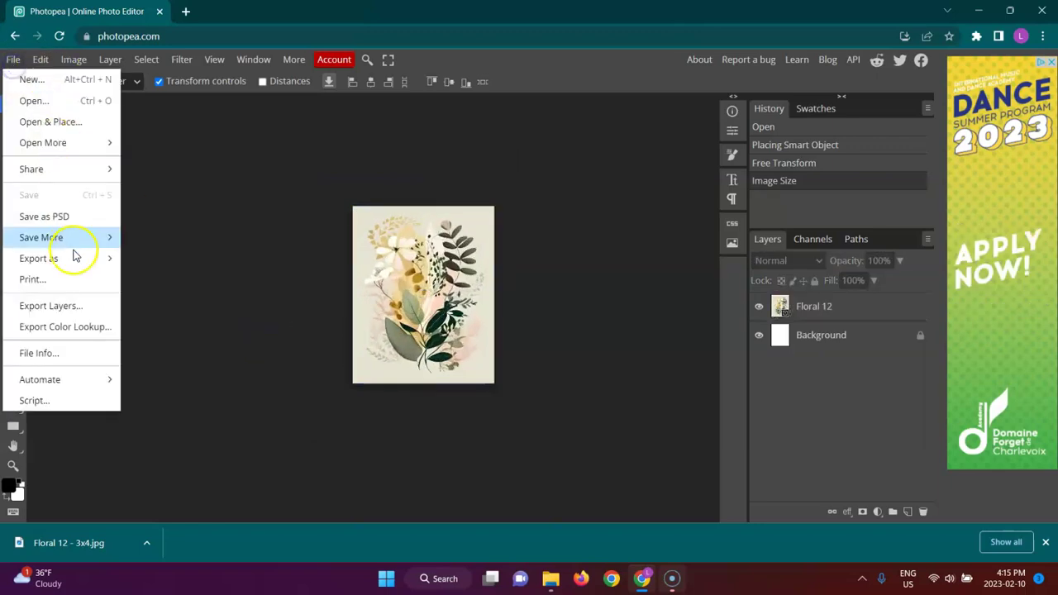
{"action": "mouse_move", "coordinate": [72, 257]}
{"action": "left_click", "coordinate": [139, 278]}
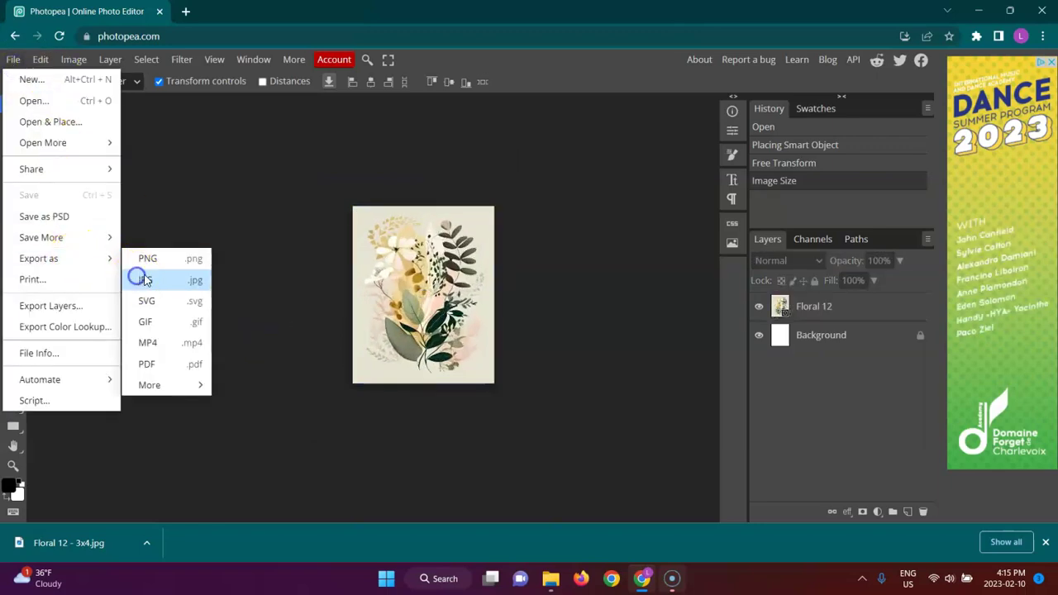
{"action": "left_click_drag", "start_coordinate": [300, 289], "coordinate": [353, 314]}
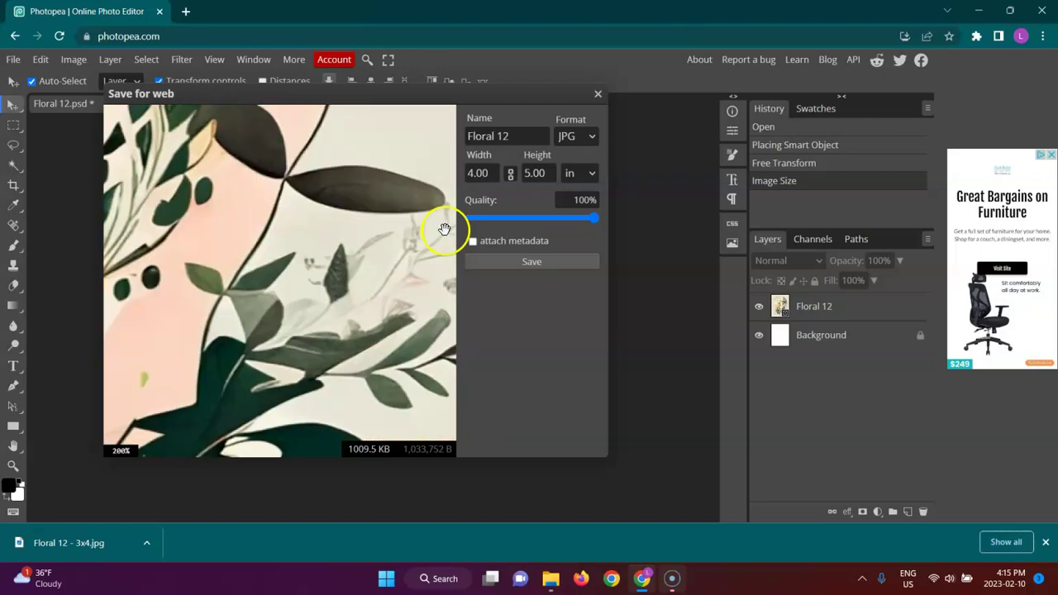
{"action": "left_click", "coordinate": [511, 136]}
{"action": "scroll", "coordinate": [344, 258], "scroll_direction": "down", "scroll_amount": 1}
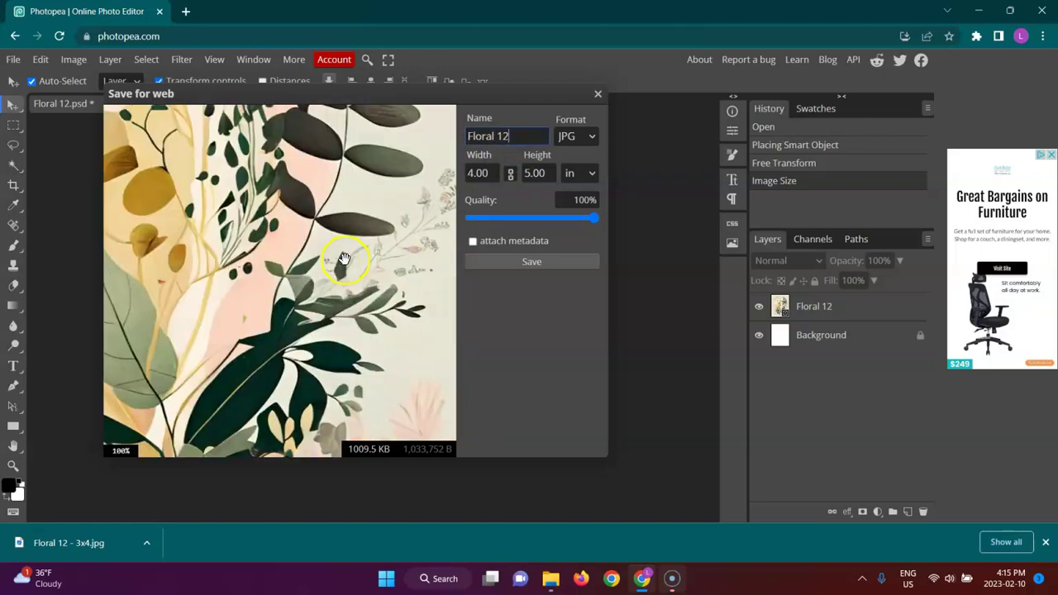
{"action": "scroll", "coordinate": [344, 258], "scroll_direction": "down", "scroll_amount": 1}
{"action": "type", "text": "-"}
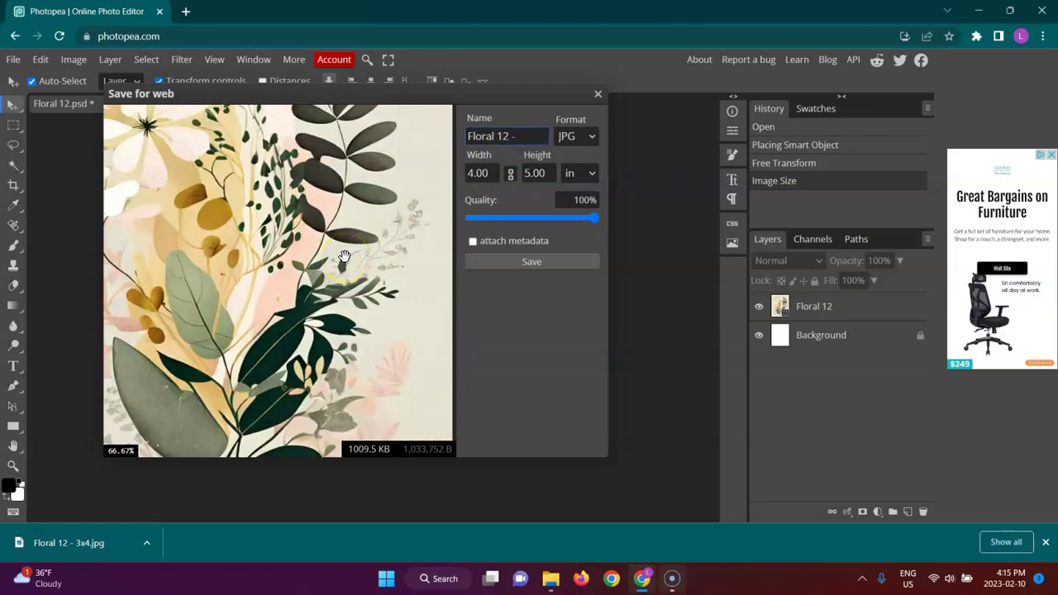
{"action": "type", "text": " 3"}
{"action": "key", "text": "BackSpace"}
{"action": "type", "text": "4x5"}
{"action": "left_click", "coordinate": [517, 263]}
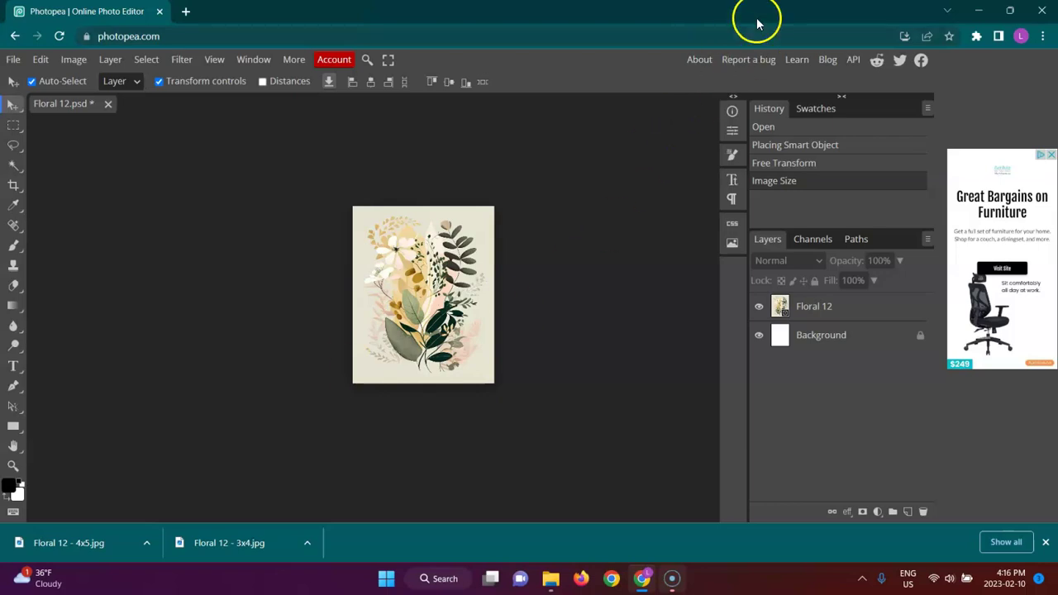
- Open the 4x5 download's folder, drag the 3x4 JPG into Floral 12's folder, and maximize Explorer
{"action": "left_click_drag", "start_coordinate": [755, 19], "coordinate": [552, 100]}
{"action": "left_click", "coordinate": [243, 399]}
{"action": "left_click", "coordinate": [160, 491]}
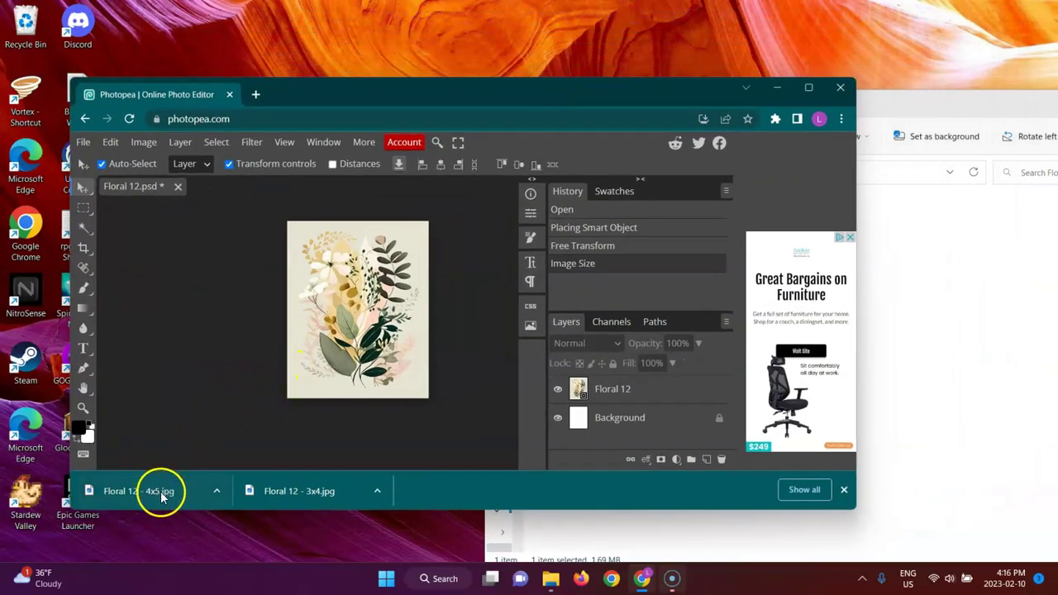
{"action": "left_click", "coordinate": [926, 371]}
{"action": "left_click_drag", "start_coordinate": [940, 104], "coordinate": [853, 110]}
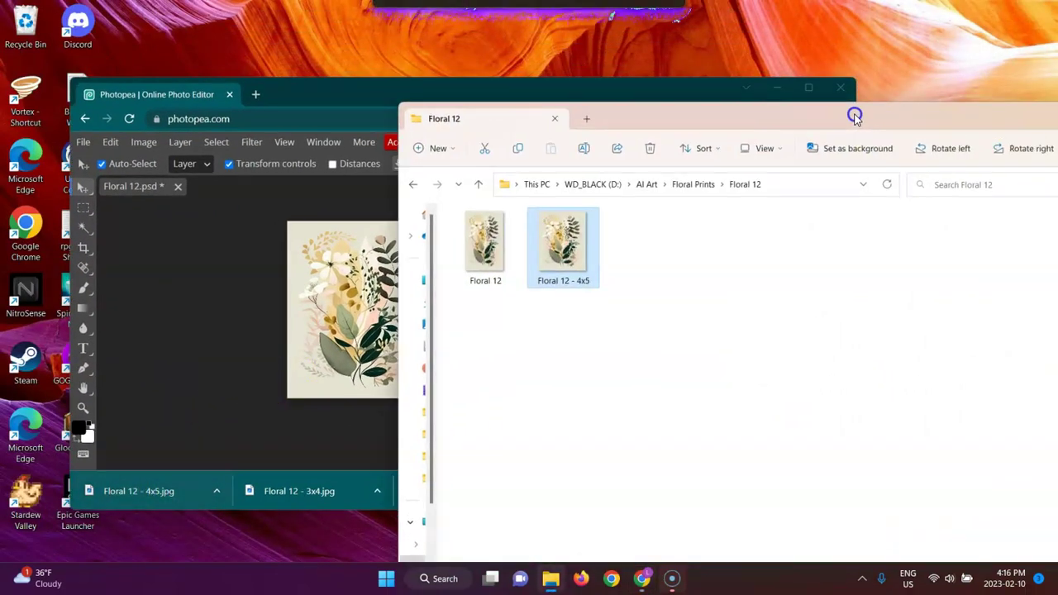
{"action": "left_click", "coordinate": [316, 494]}
{"action": "left_click_drag", "start_coordinate": [315, 494], "coordinate": [932, 331]}
{"action": "left_click_drag", "start_coordinate": [885, 102], "coordinate": [666, 98]}
{"action": "left_click", "coordinate": [884, 96]}
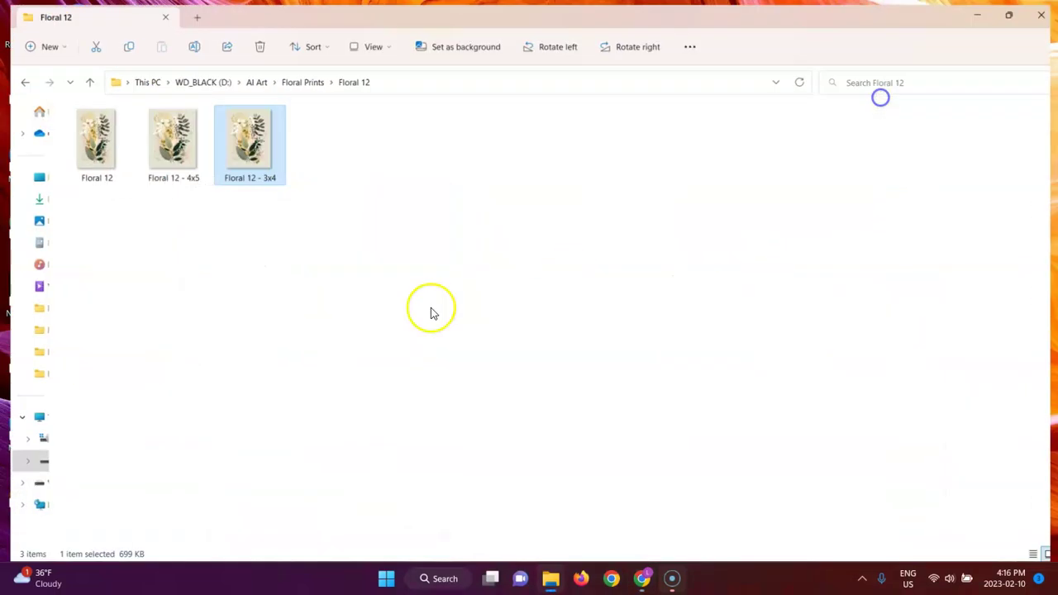
- Open the original Floral 12 in Photos and step back through the 4x5 and 3x4 JPGs
{"action": "left_click", "coordinate": [91, 142]}
{"action": "double_click", "coordinate": [91, 142]}
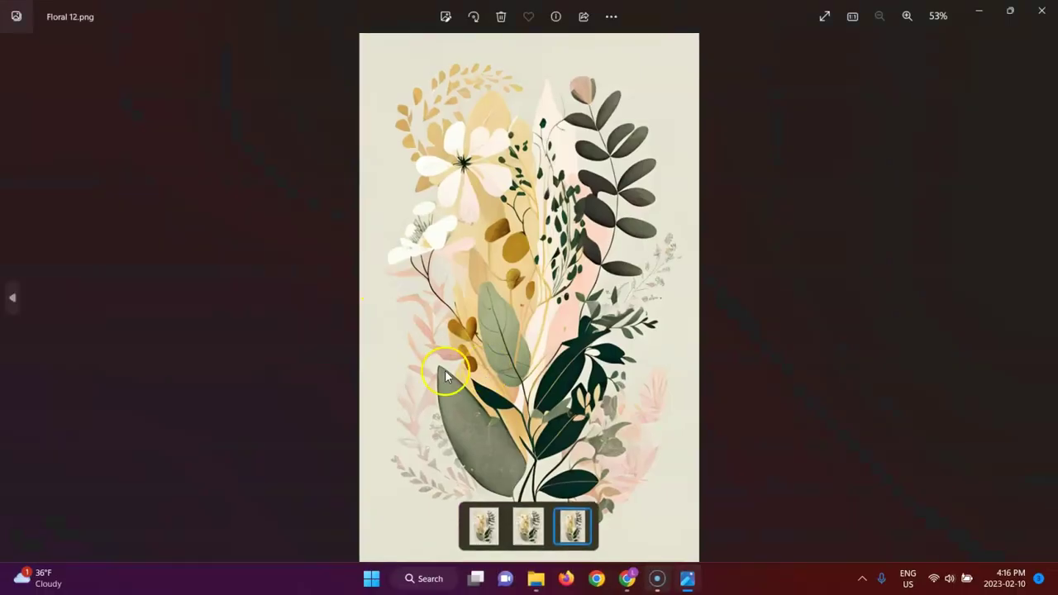
{"action": "left_click", "coordinate": [14, 298]}
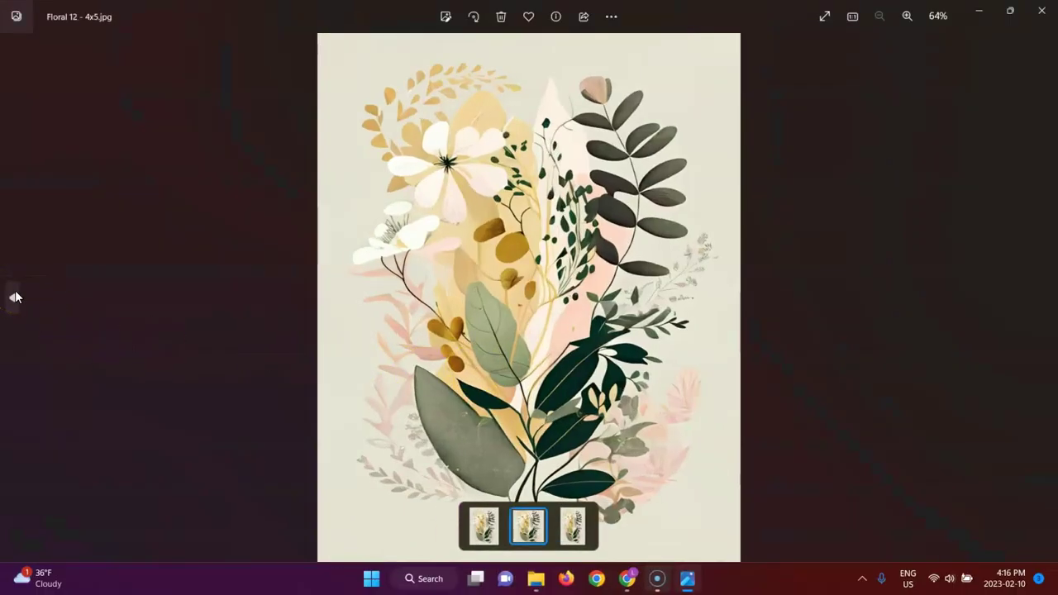
{"action": "left_click", "coordinate": [13, 298]}
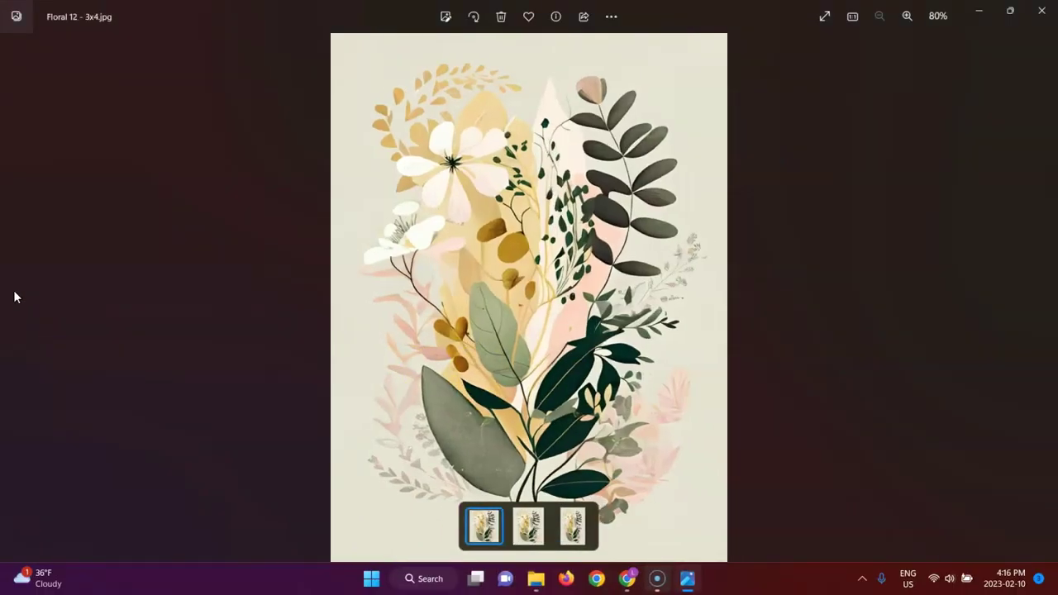